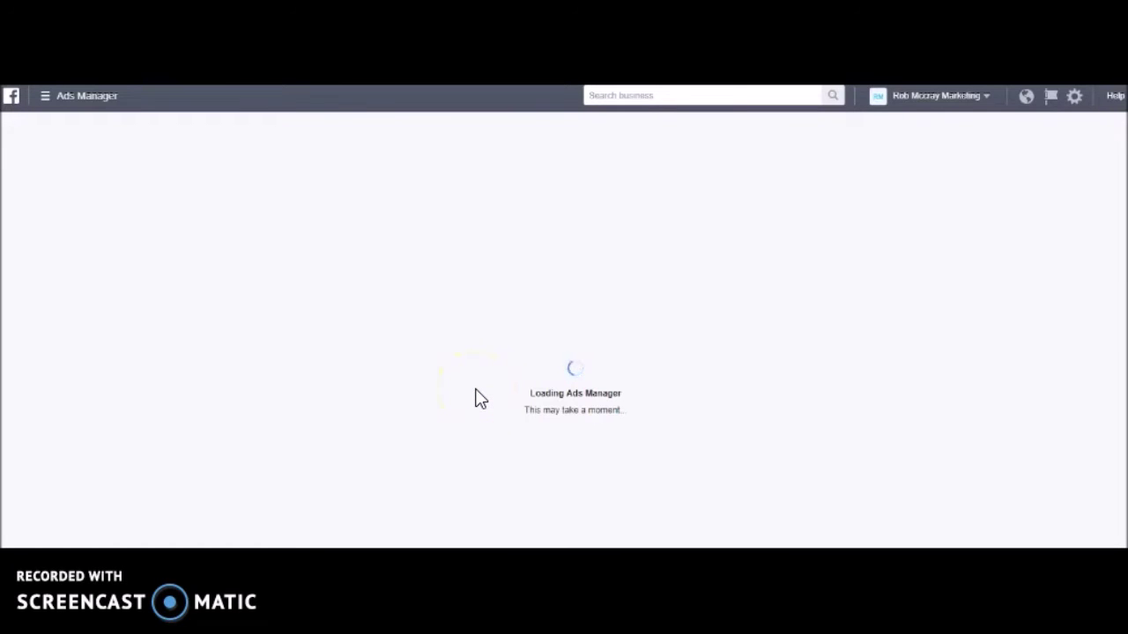
Open the ad account's list of audiences from the full set of Ads Manager tools.
left_click(469, 390)
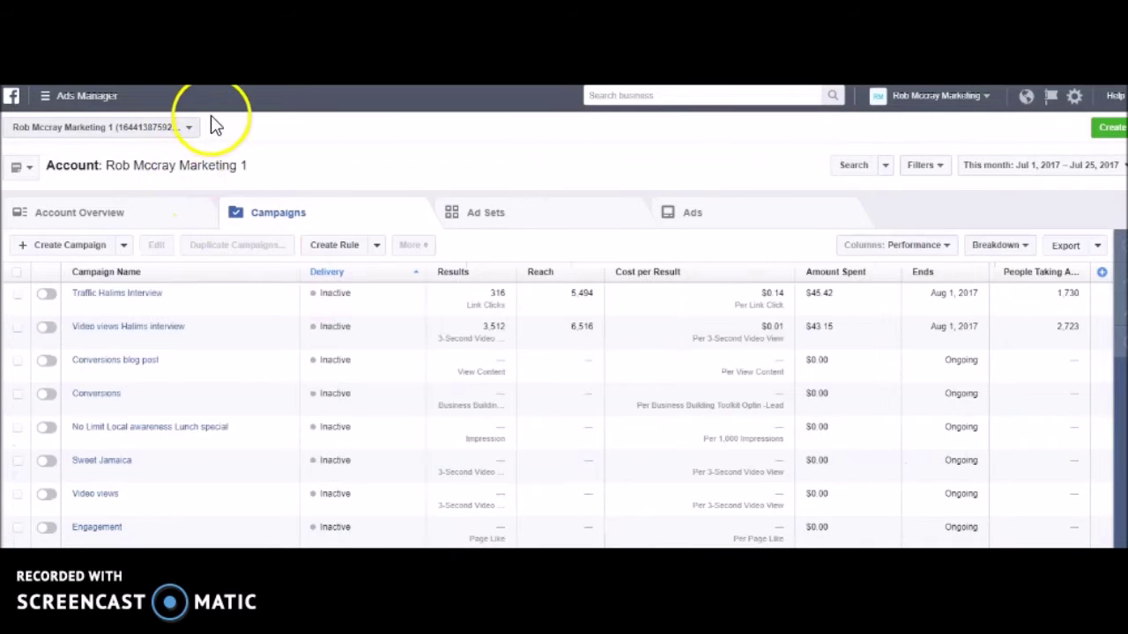
left_click(63, 102)
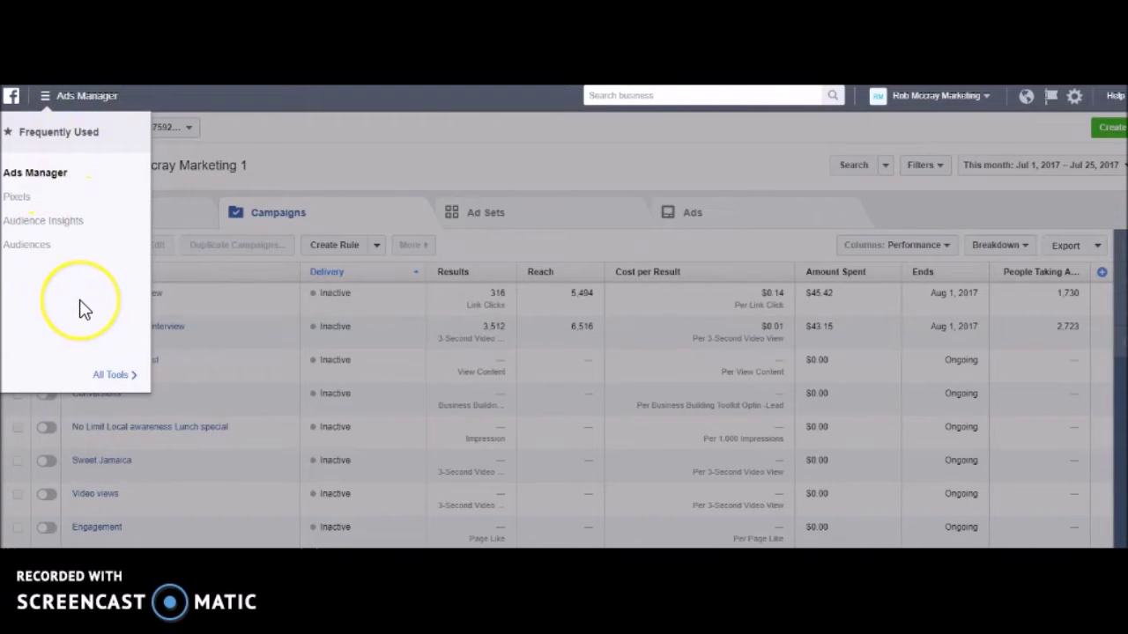
left_click(112, 374)
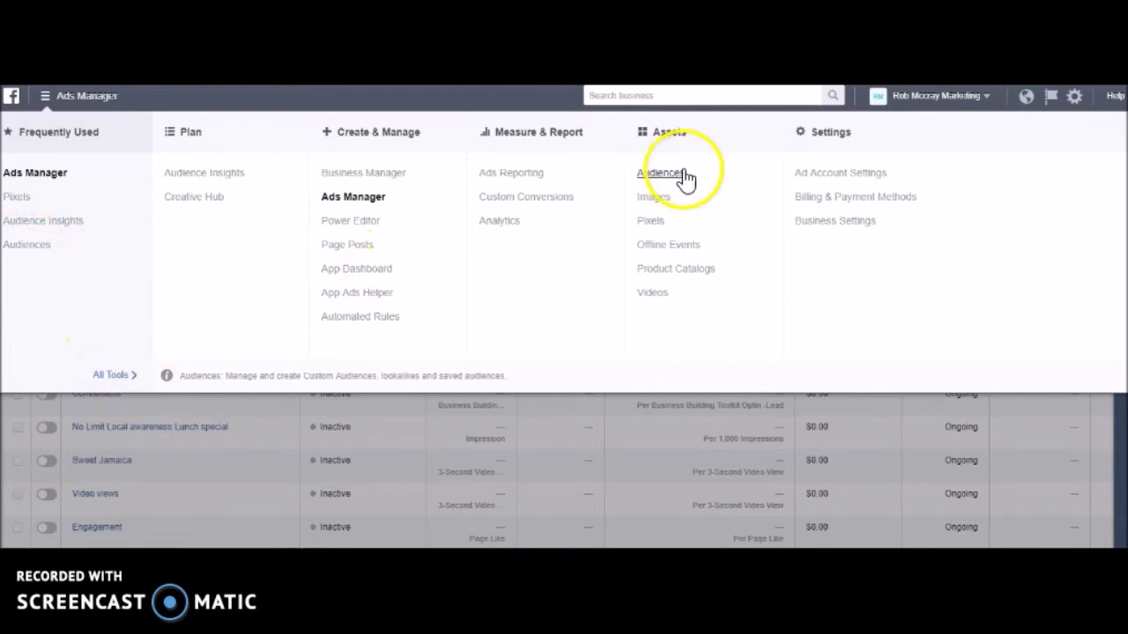
left_click(25, 247)
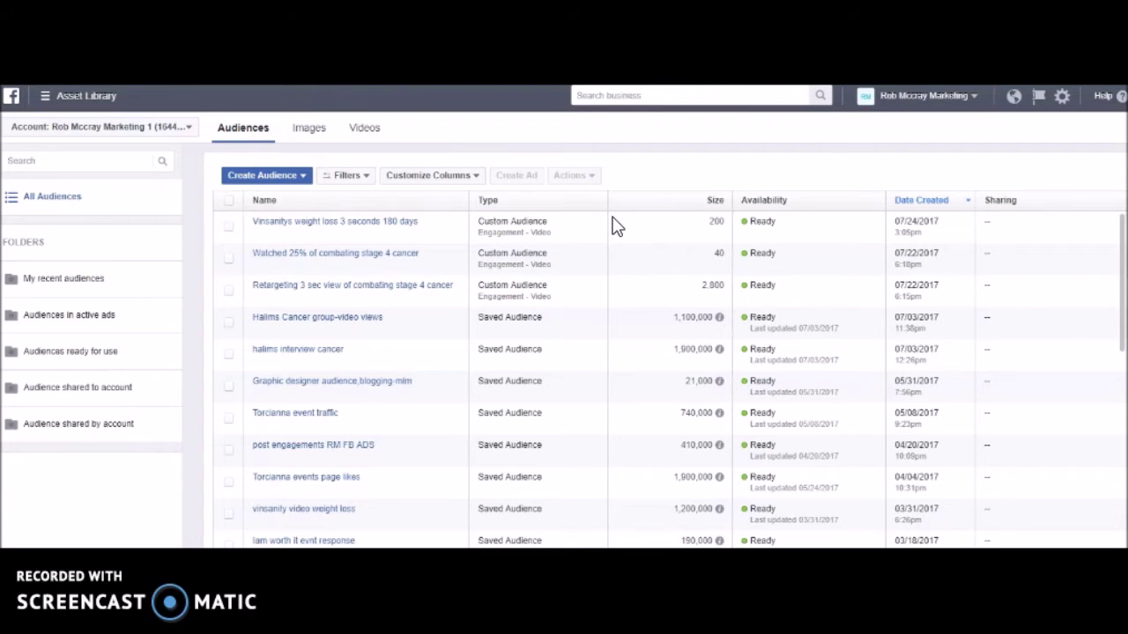
left_click(573, 241)
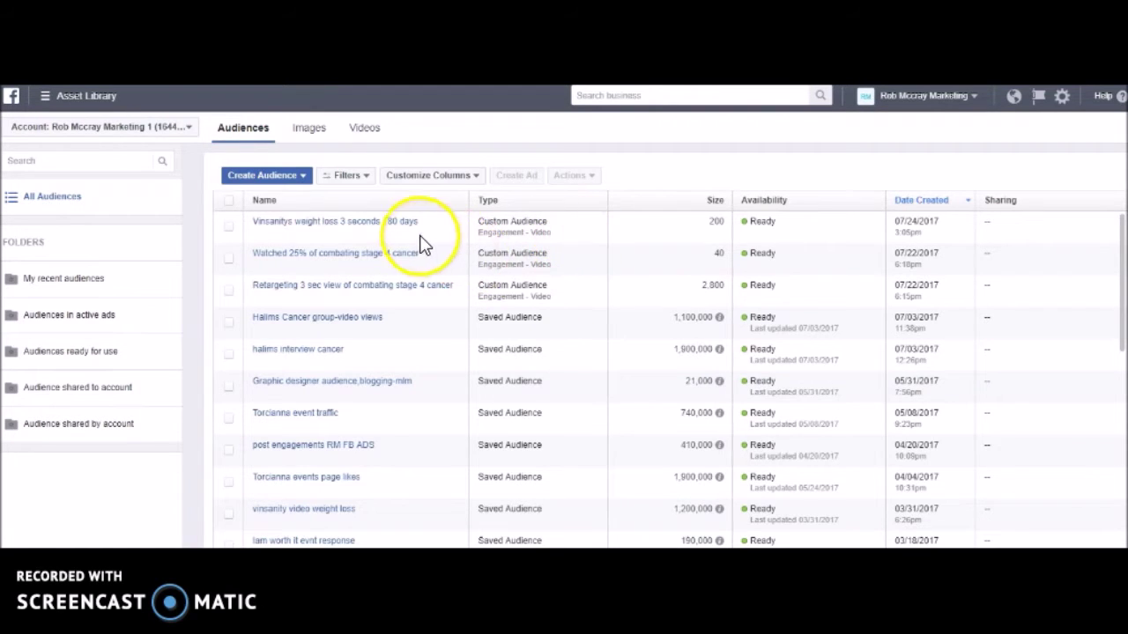
Start a new custom audience using Engagement as the source and Video as the engagement type.
mouse_move(410, 233)
mouse_move(411, 286)
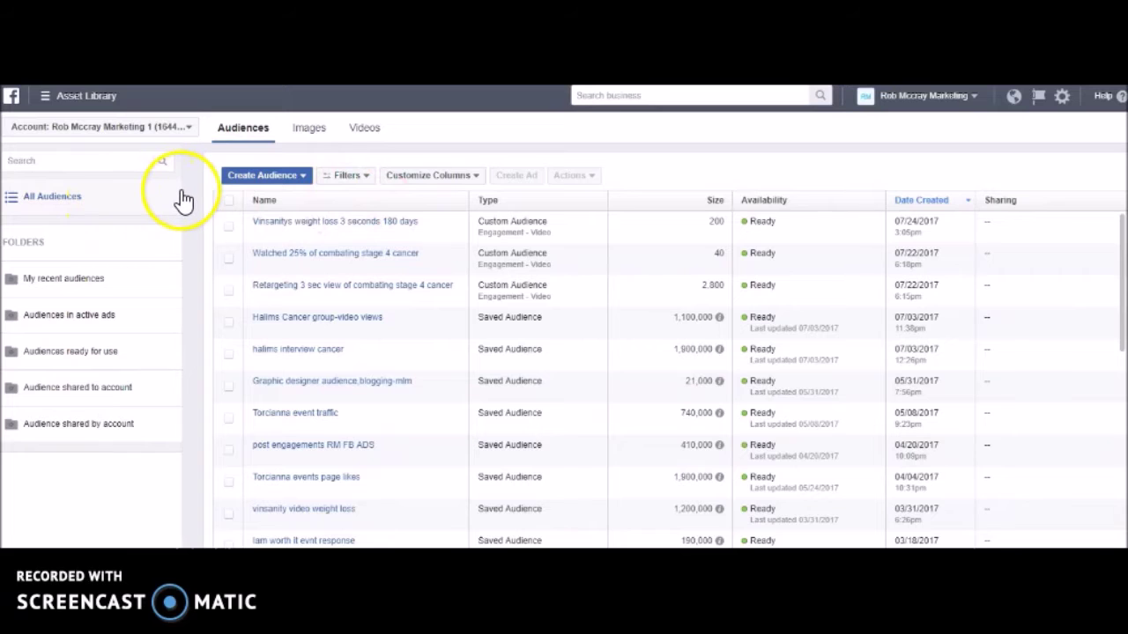
left_click(303, 179)
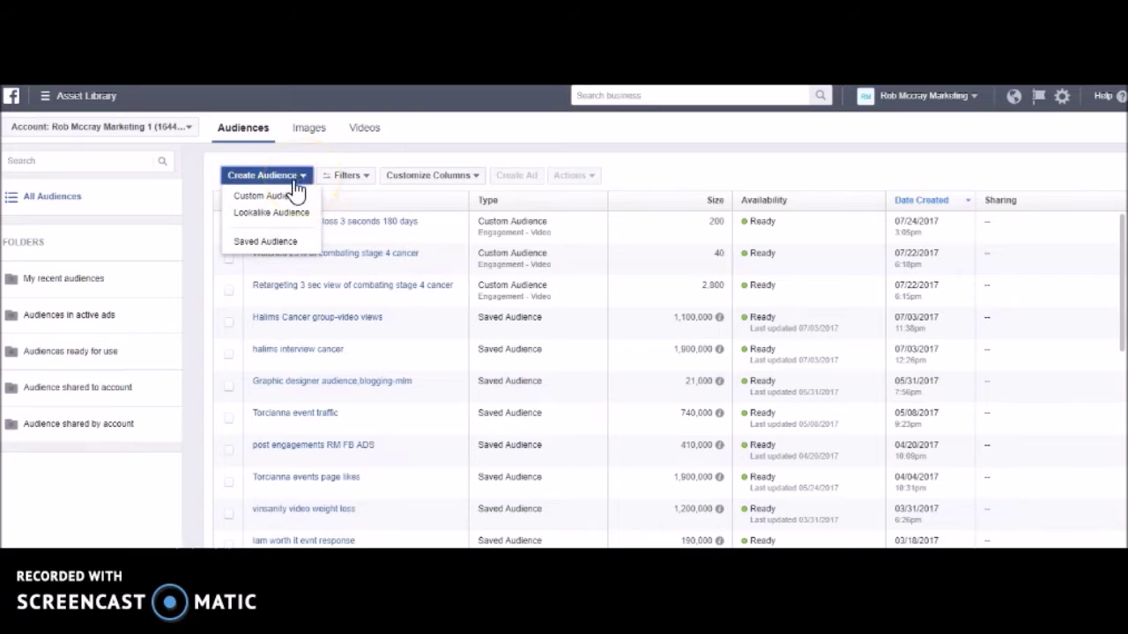
left_click(280, 202)
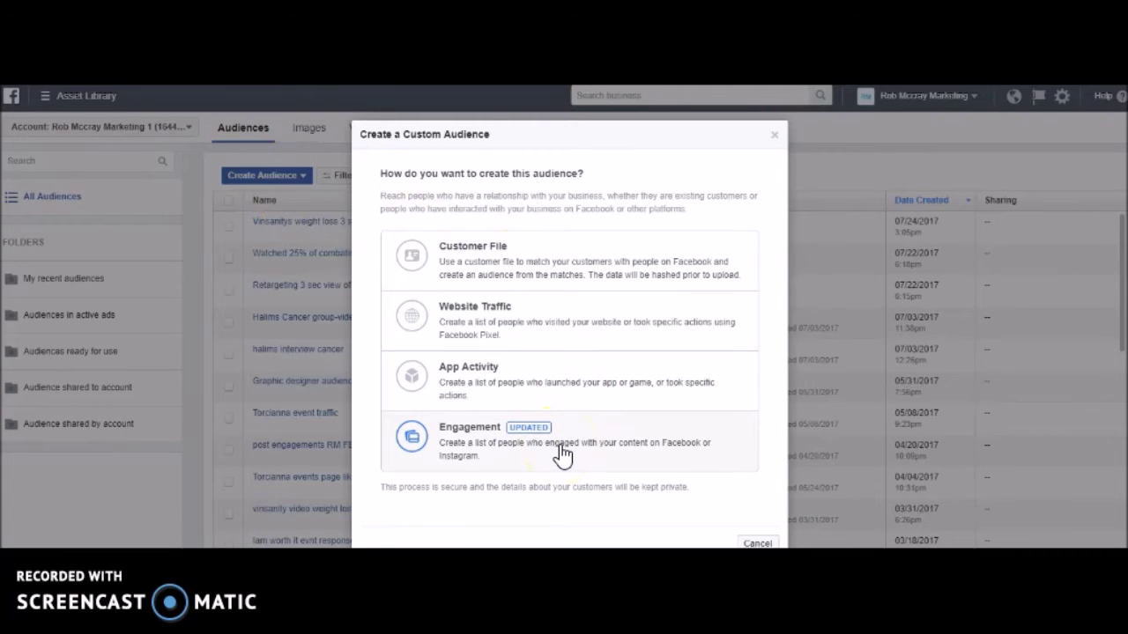
left_click(532, 317)
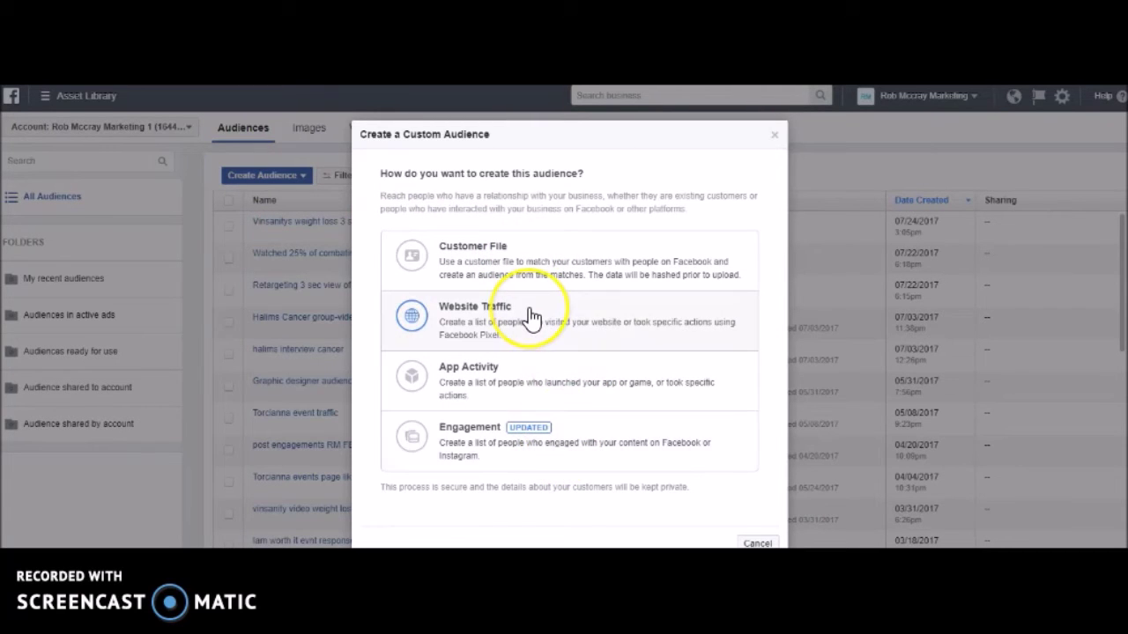
left_click(526, 325)
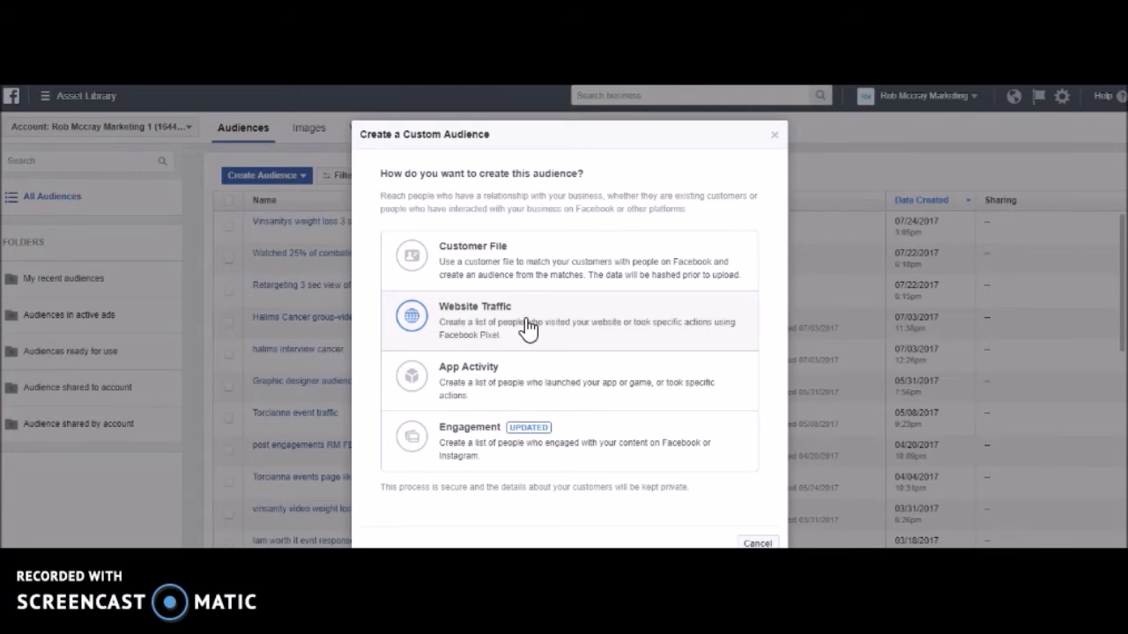
left_click(548, 401)
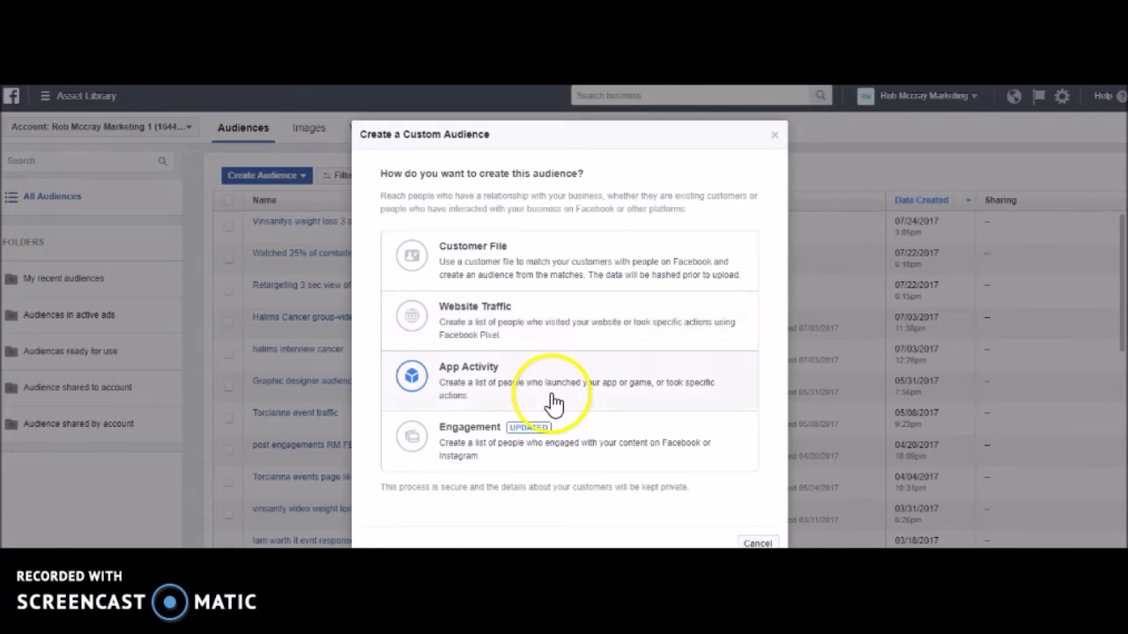
left_click(568, 447)
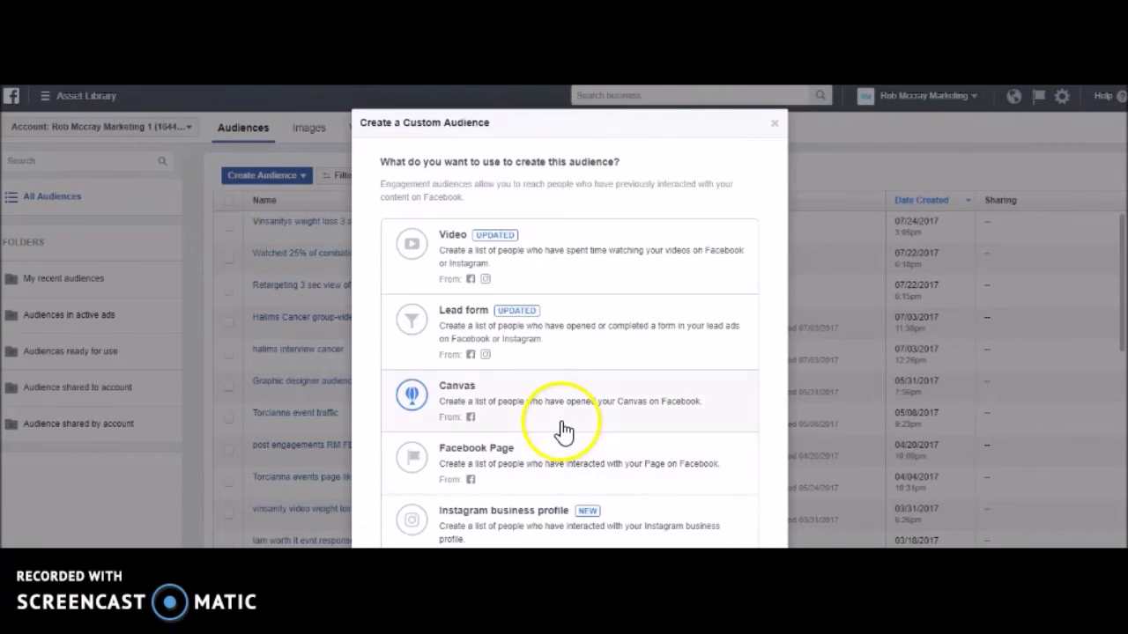
left_click(537, 264)
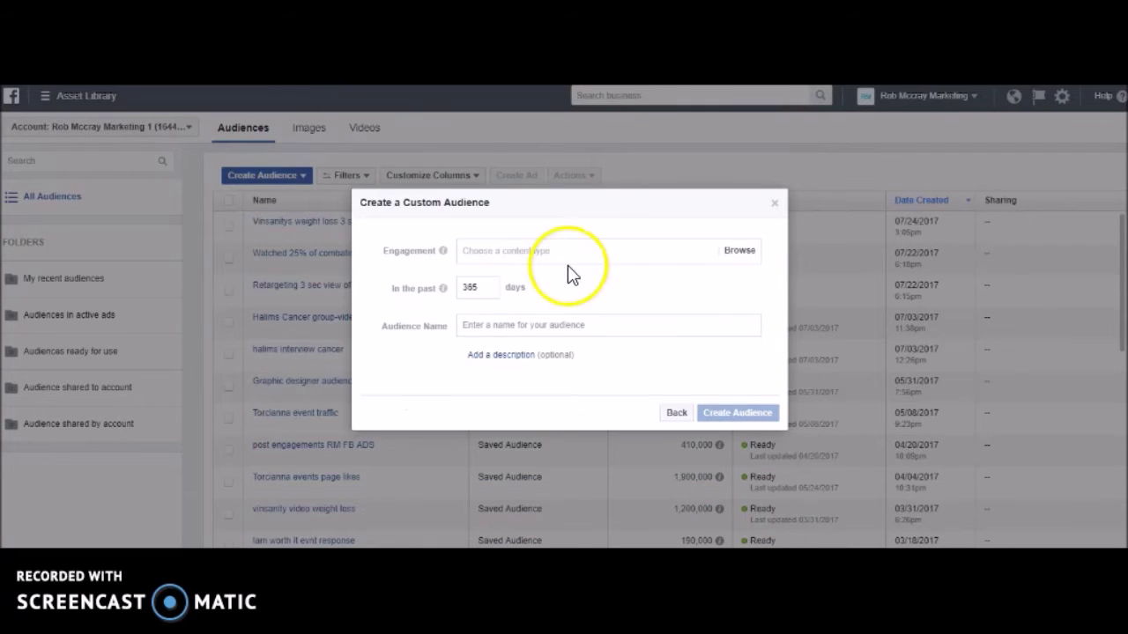
Target people who viewed at least 3 seconds of the 4th Annual Health Fair video from the Business Building Network page.
left_click(513, 254)
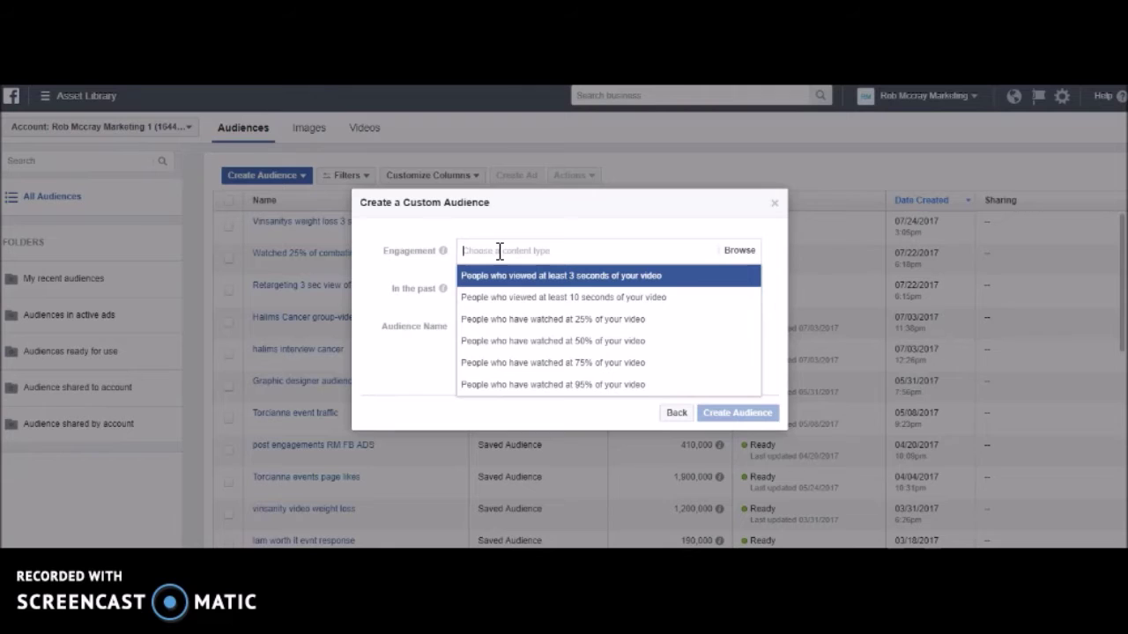
left_click(535, 280)
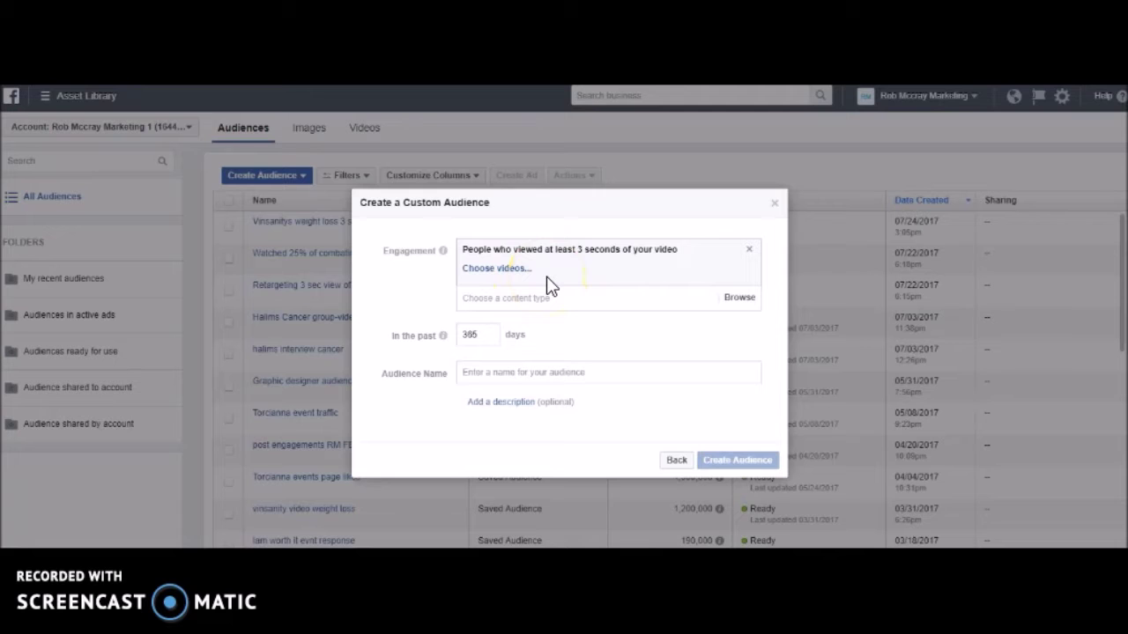
left_click(498, 270)
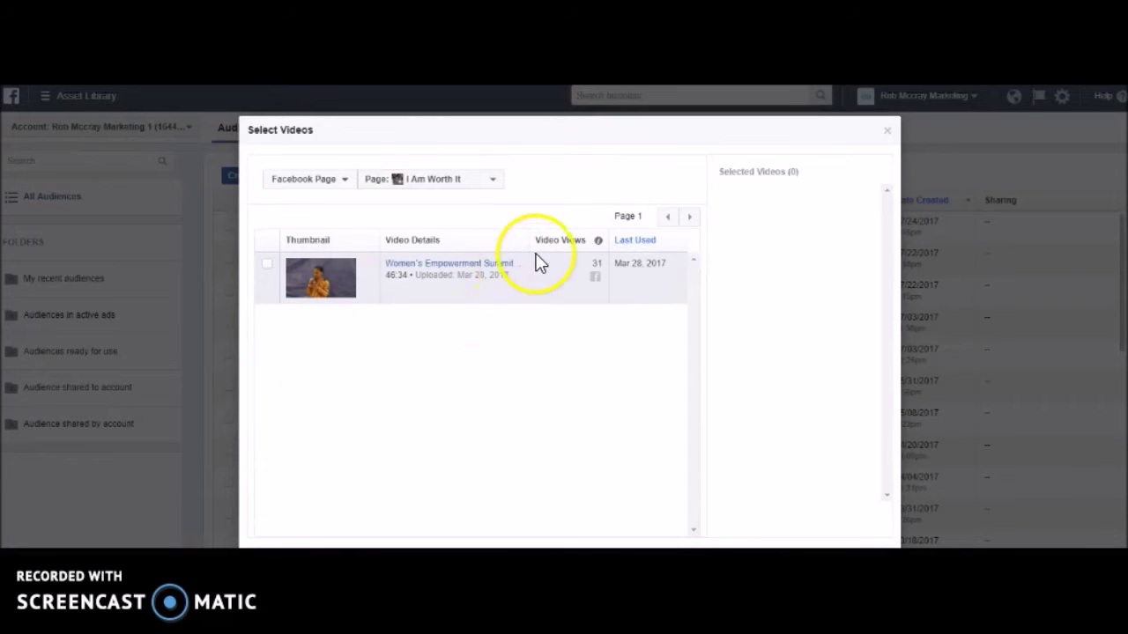
left_click(494, 183)
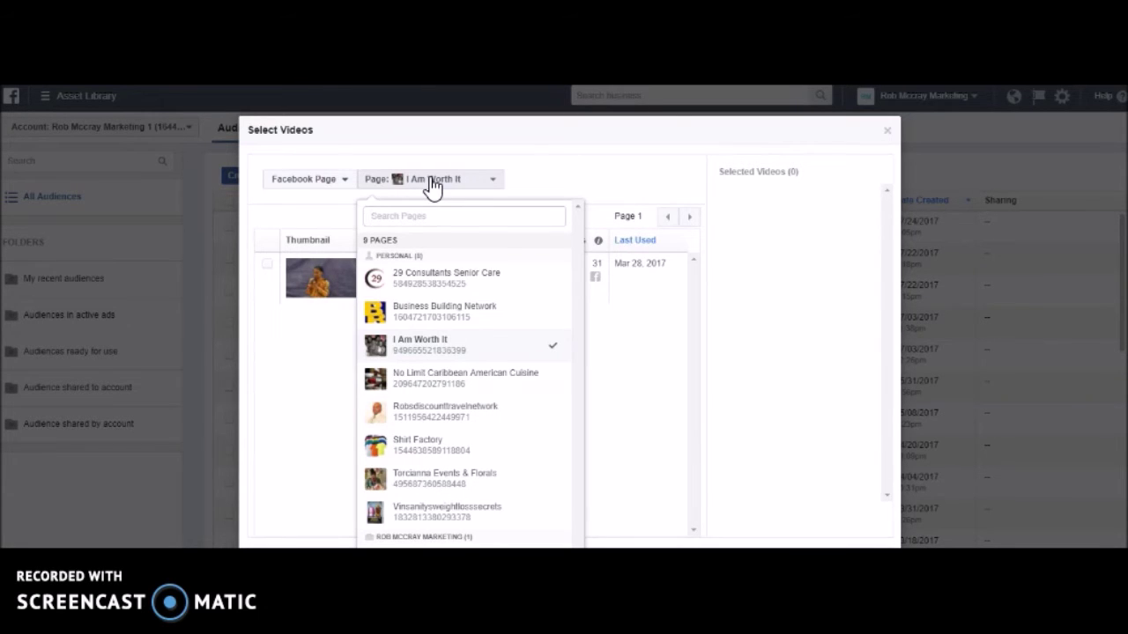
left_click(452, 321)
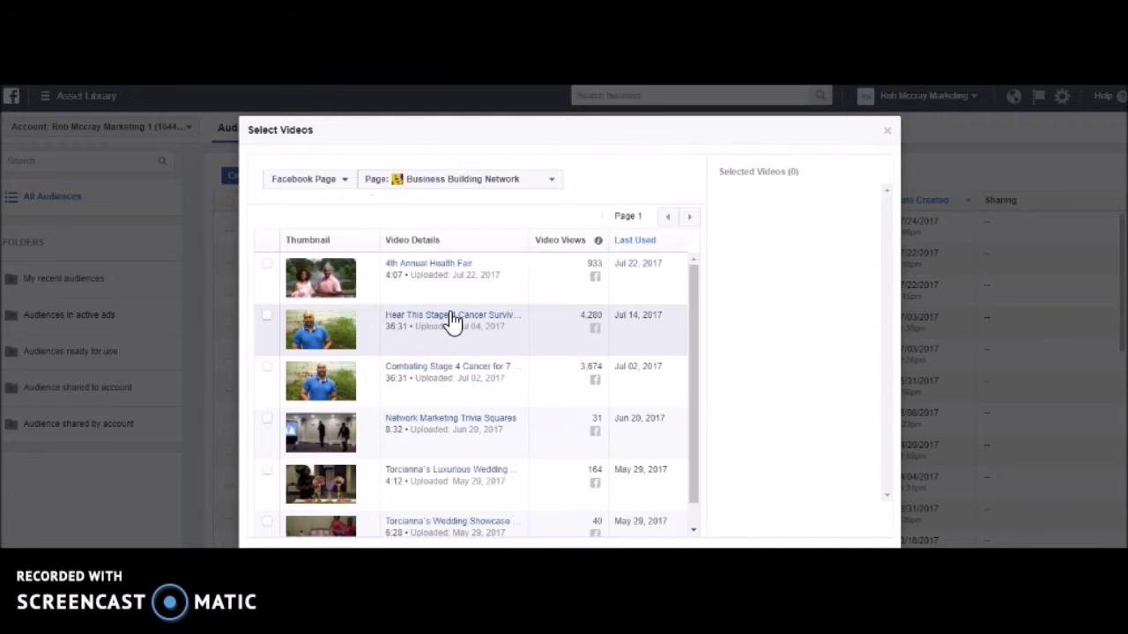
left_click(432, 271)
left_click(267, 266)
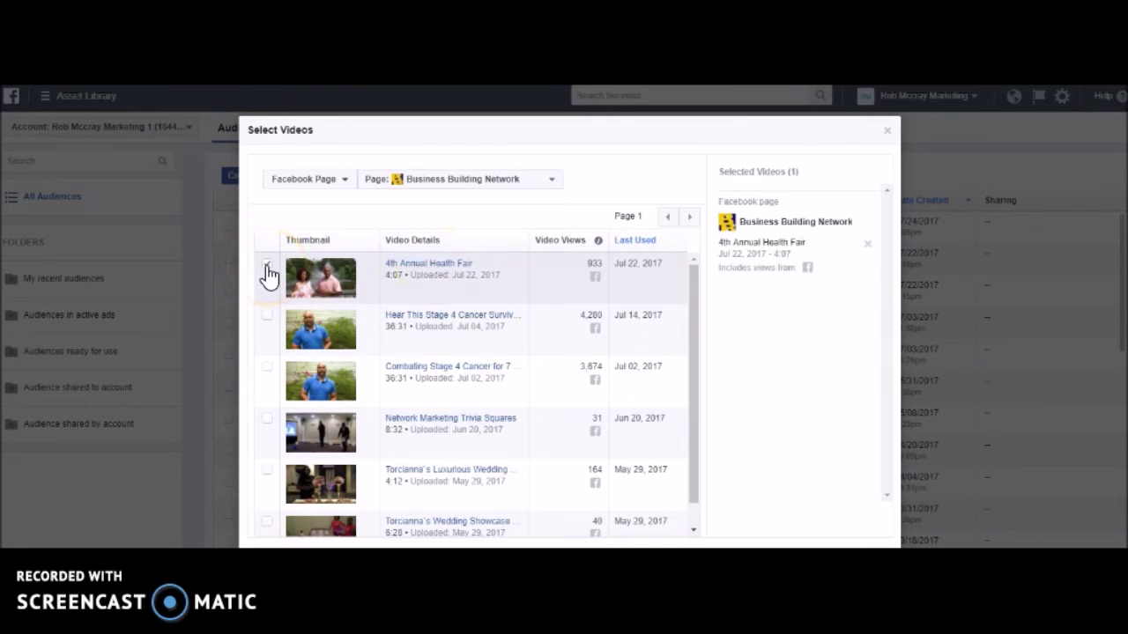
left_click(269, 275)
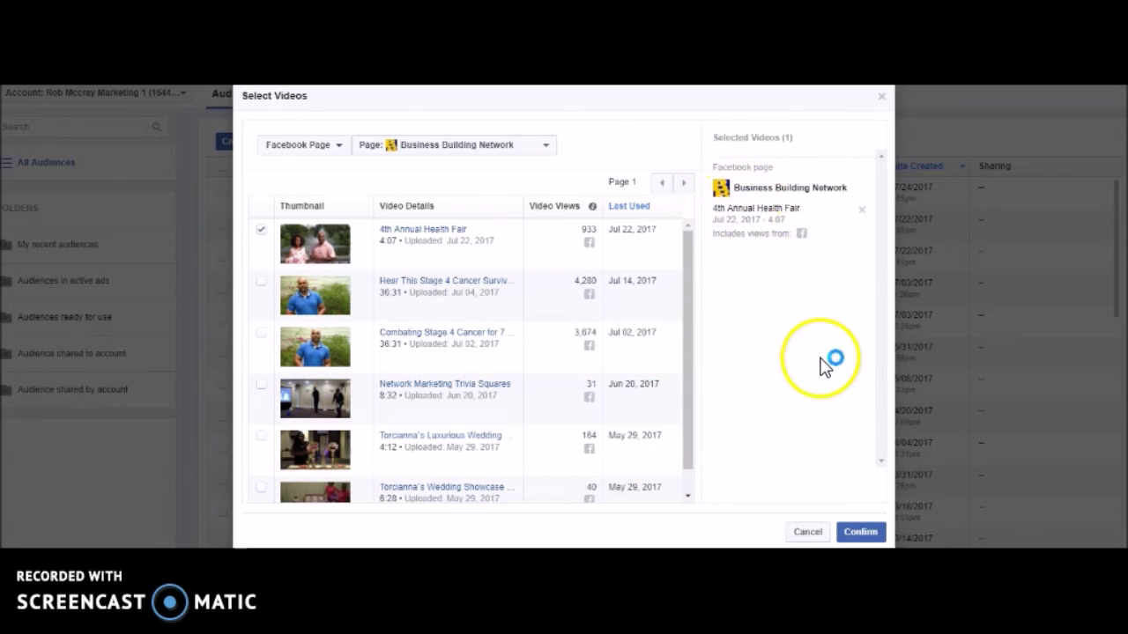
left_click(859, 533)
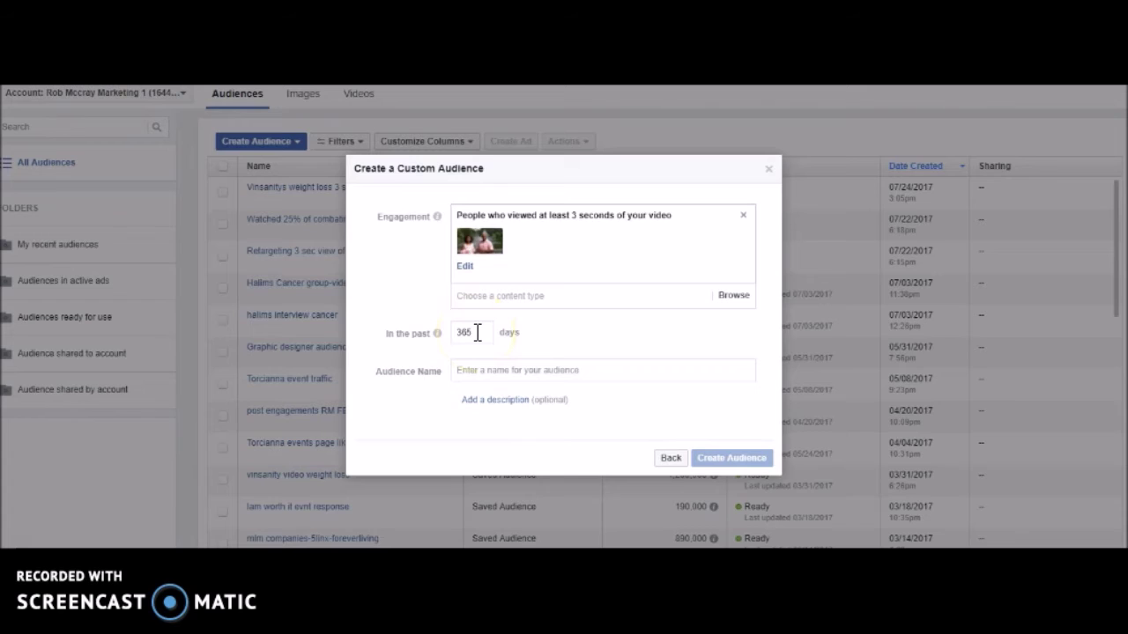
Set the custom audience's look-back period to the past 180 days.
key("BackSpace")
key("BackSpace")
key("BackSpace")
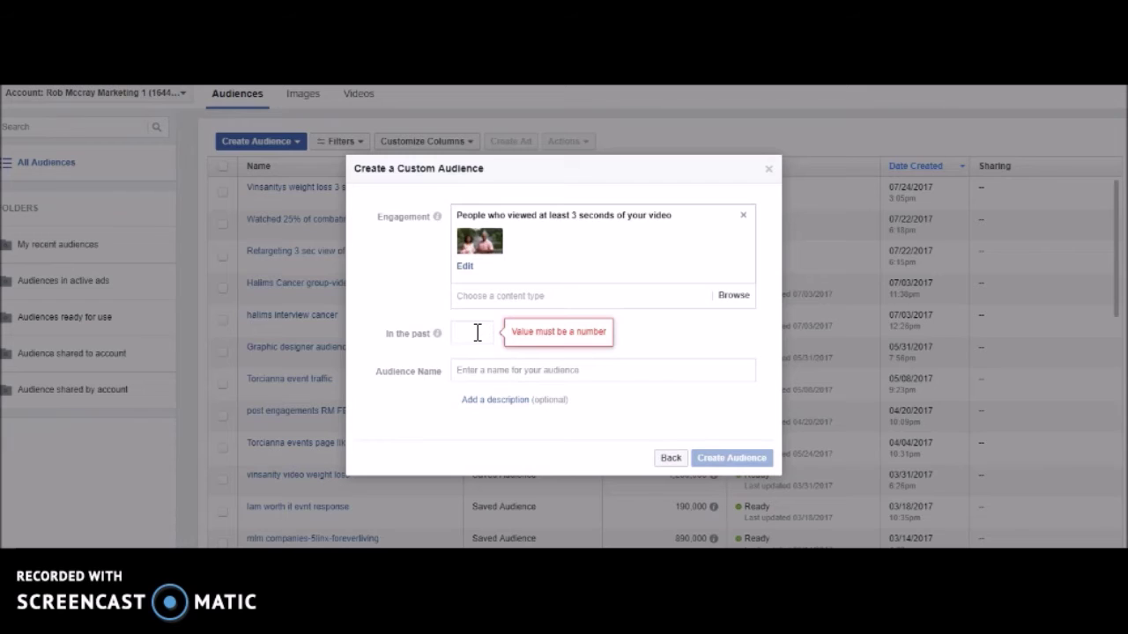
type("180")
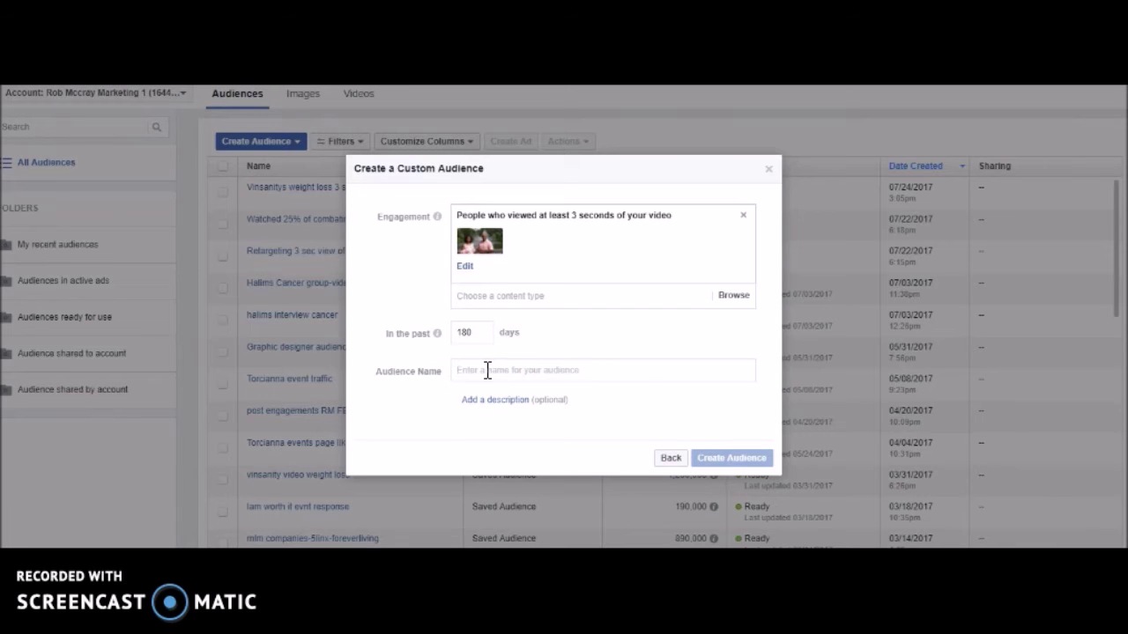
Name the audience "health fair 180 days", create it and finish without creating an ad or expanding the audience.
type("health fair ")
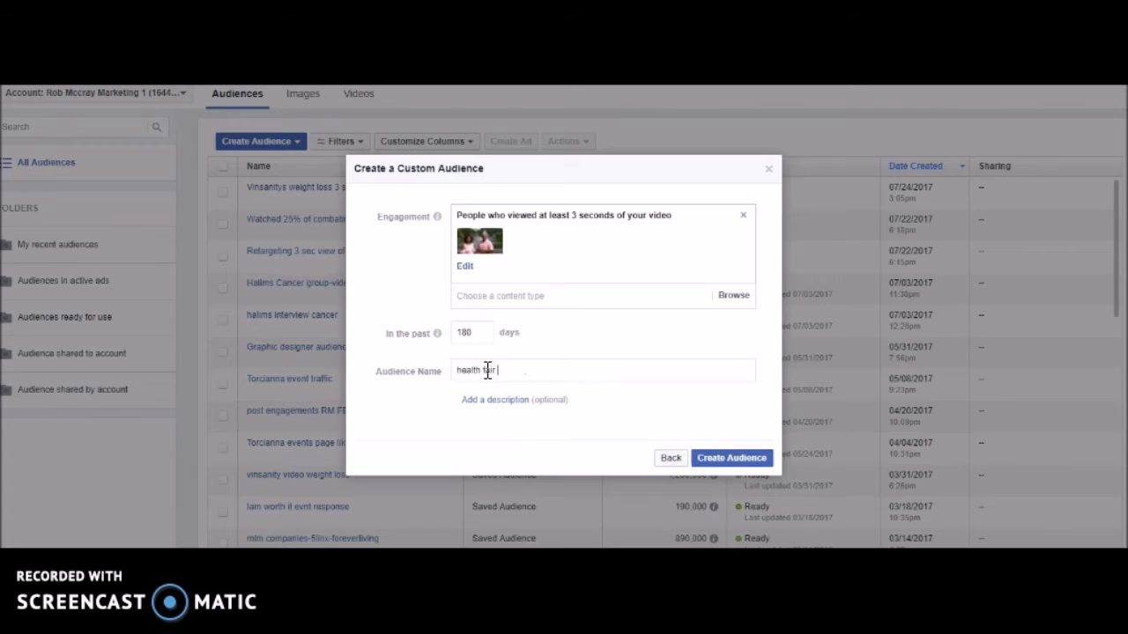
type("180 days")
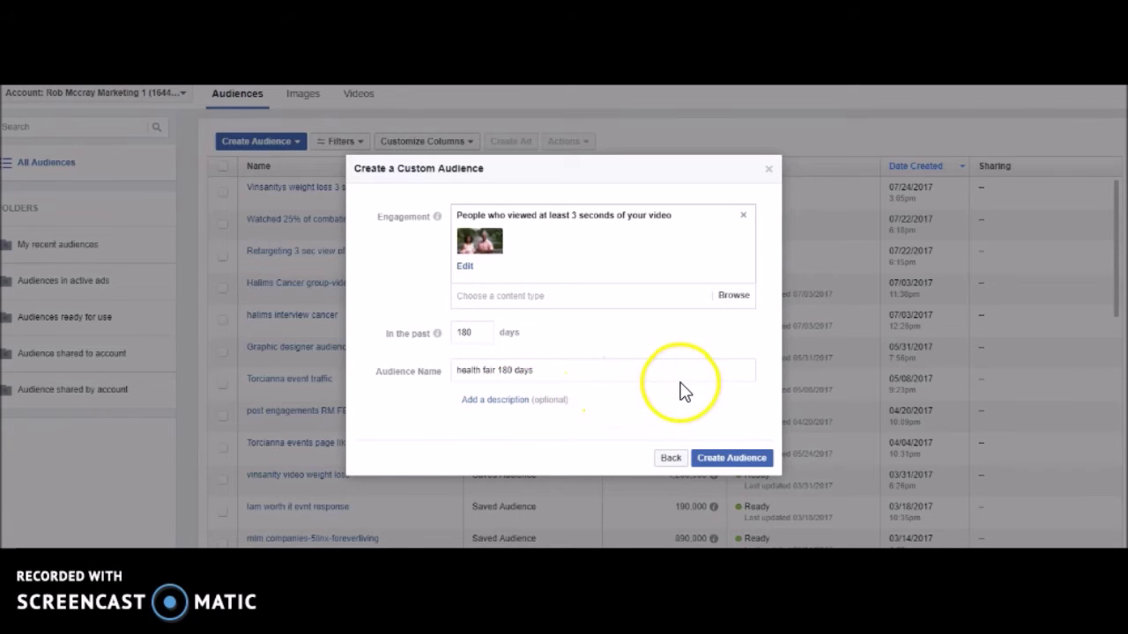
left_click(726, 459)
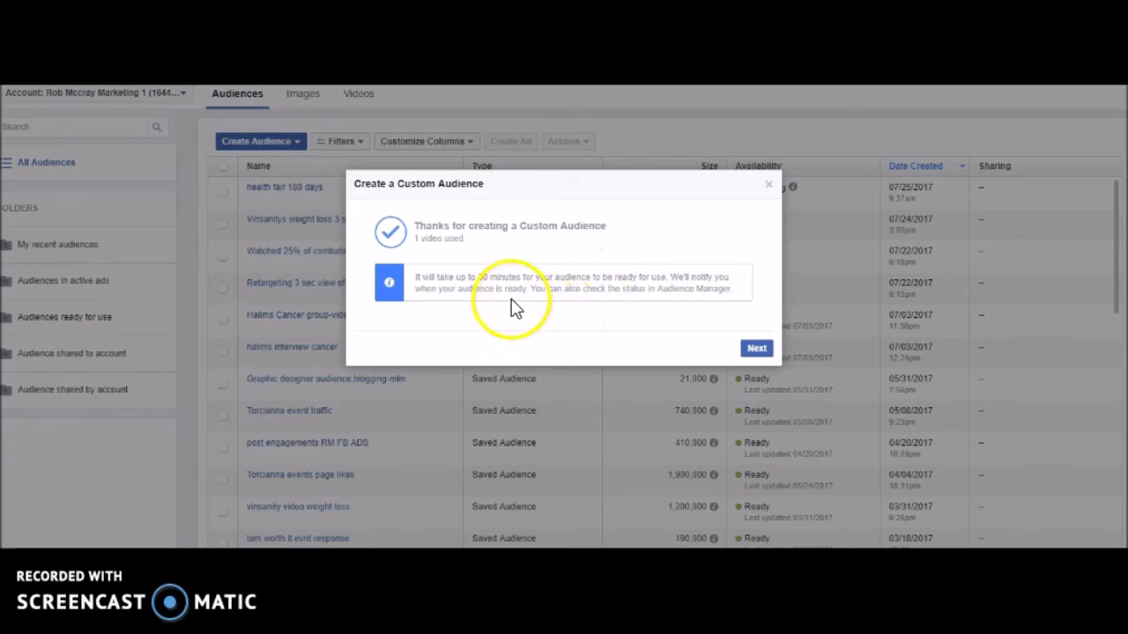
left_click(753, 349)
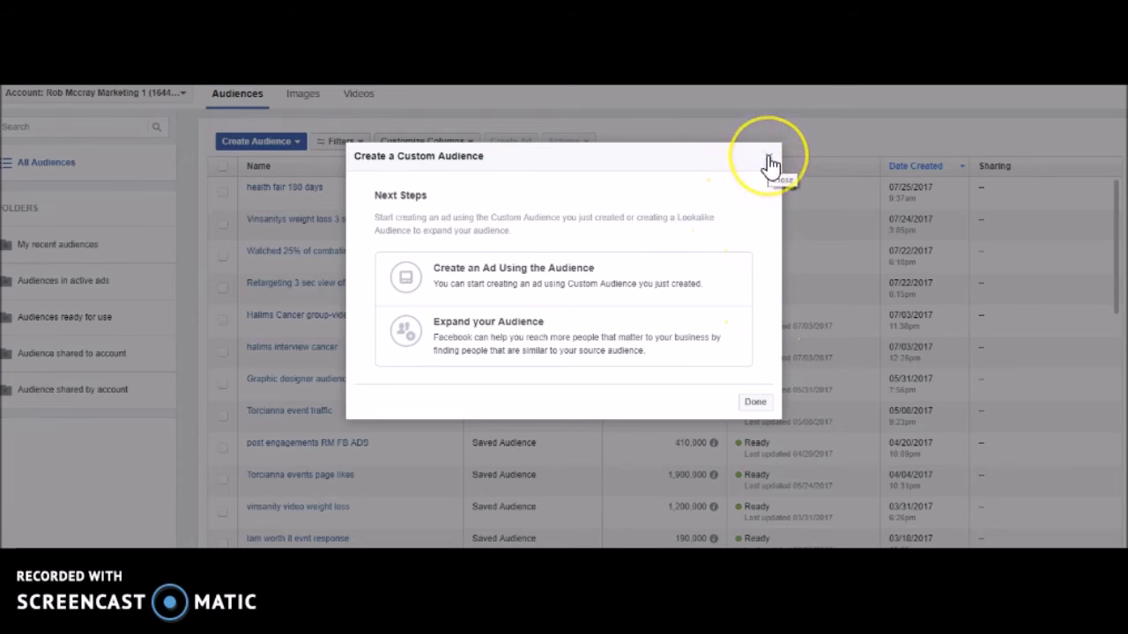
left_click(759, 405)
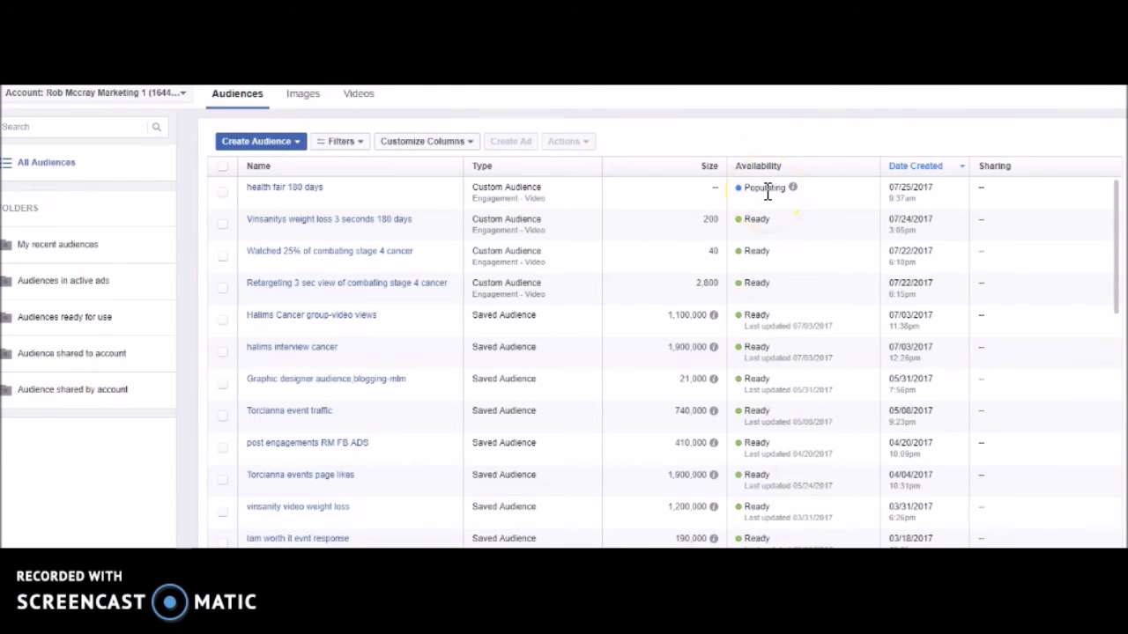
Start another custom audience based on video engagement.
left_click(163, 194)
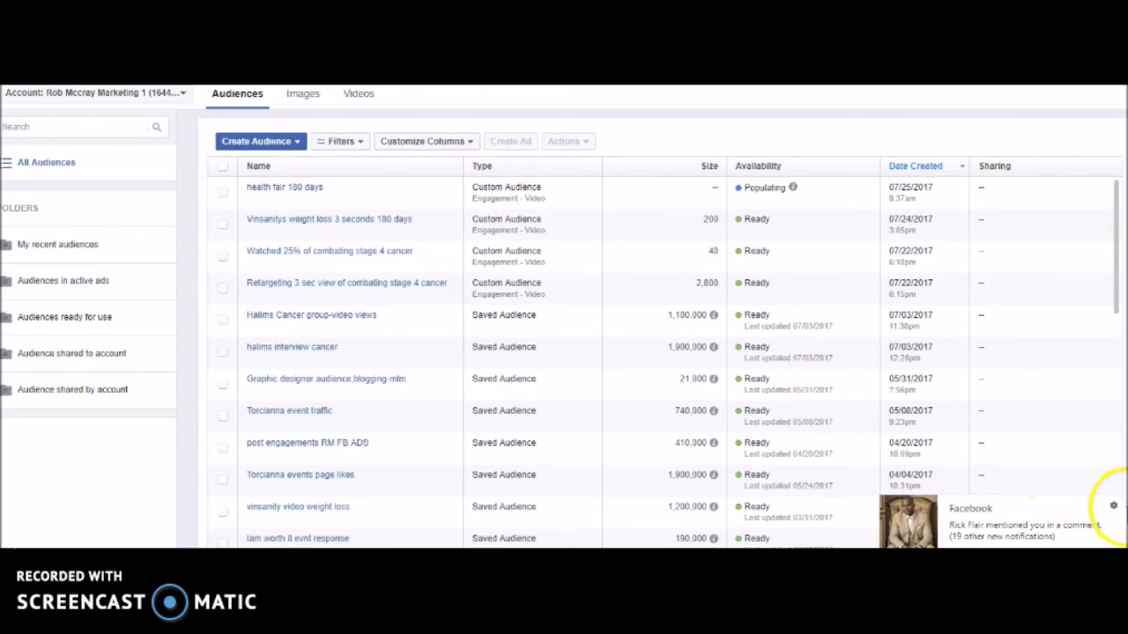
left_click(298, 146)
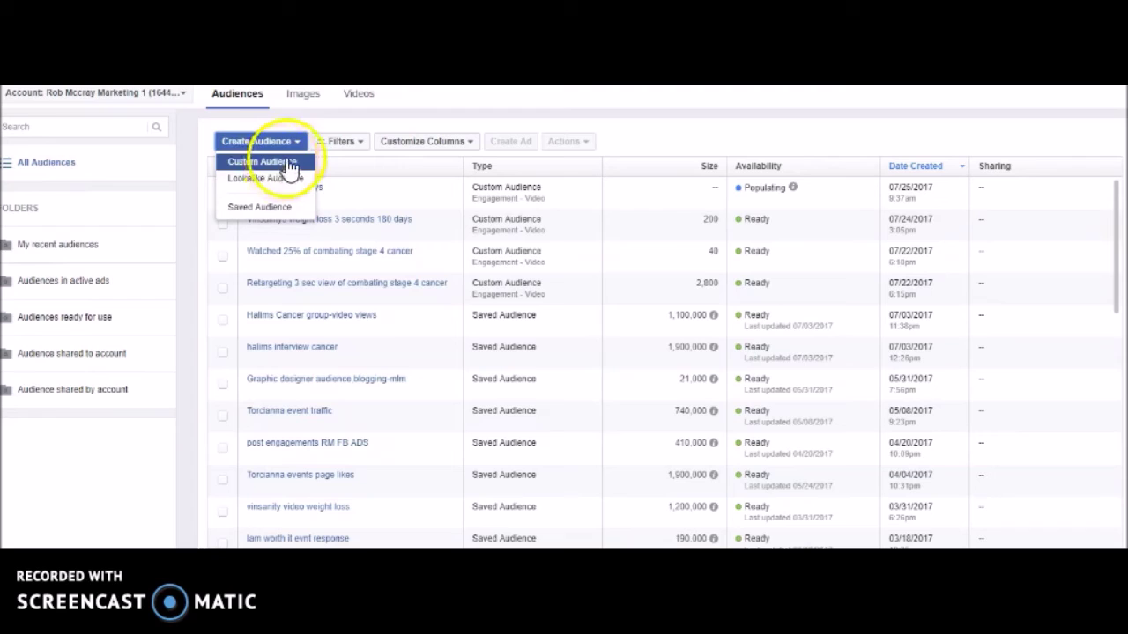
left_click(298, 147)
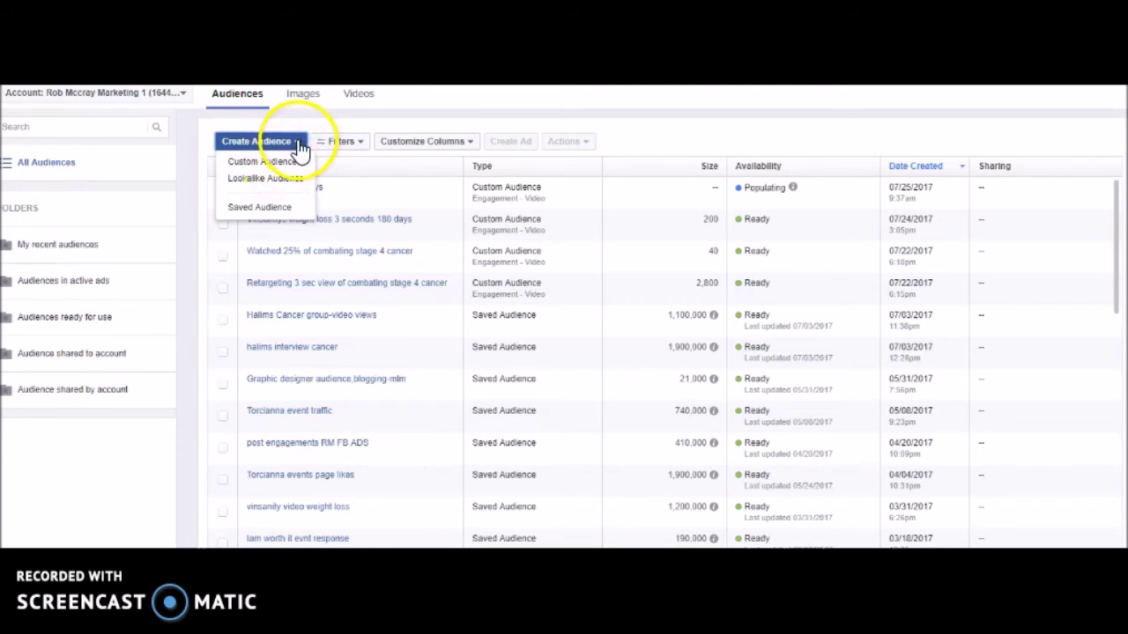
left_click(271, 162)
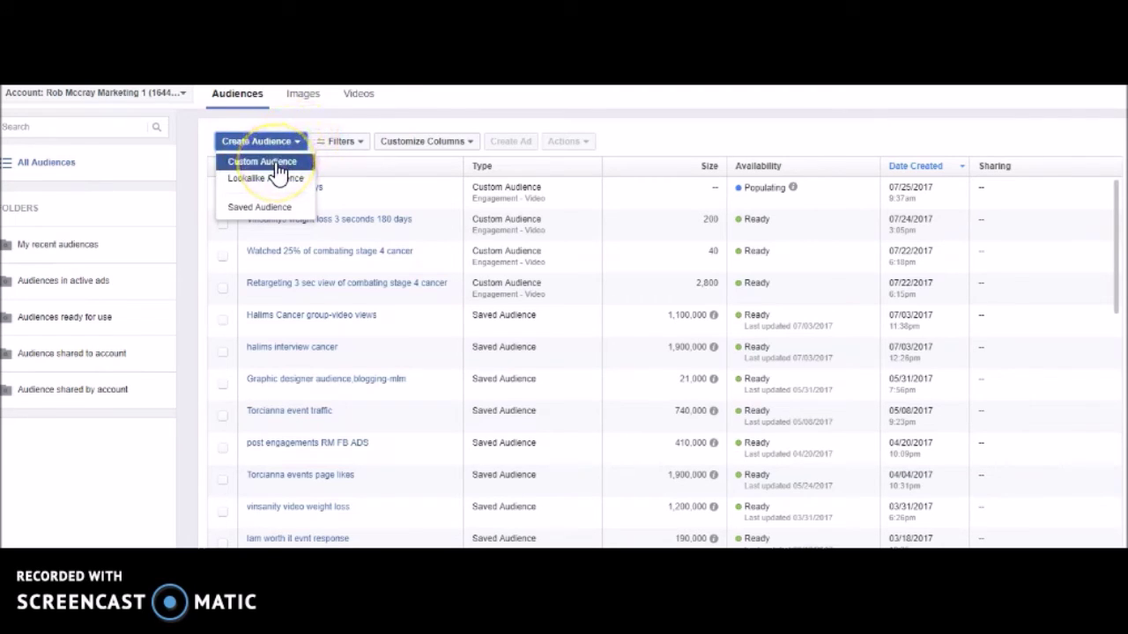
left_click(275, 163)
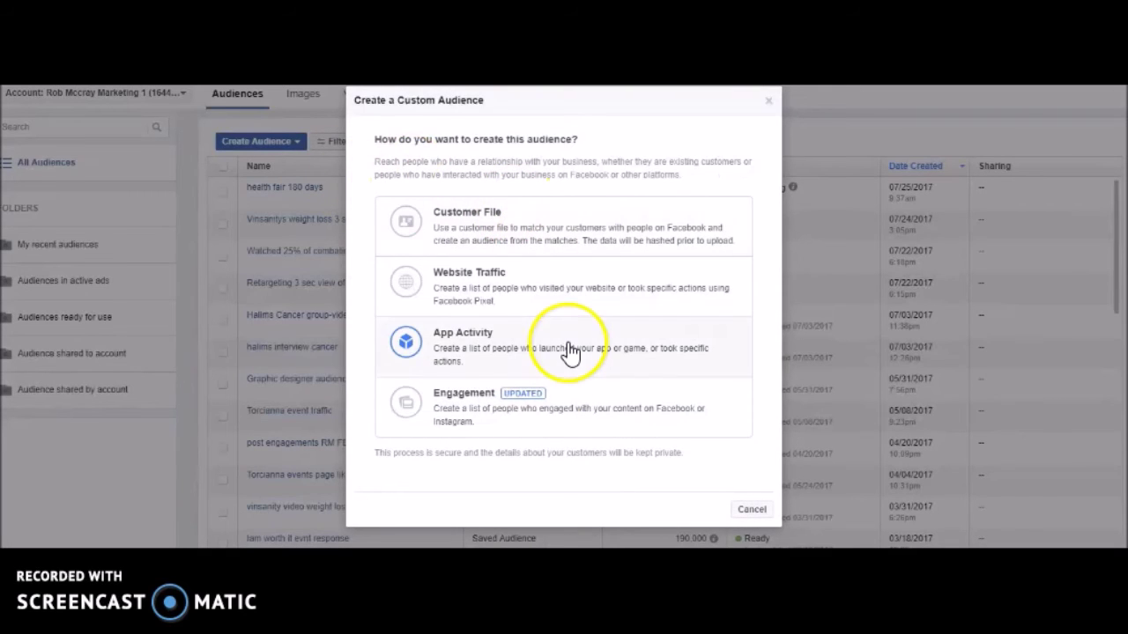
left_click(543, 418)
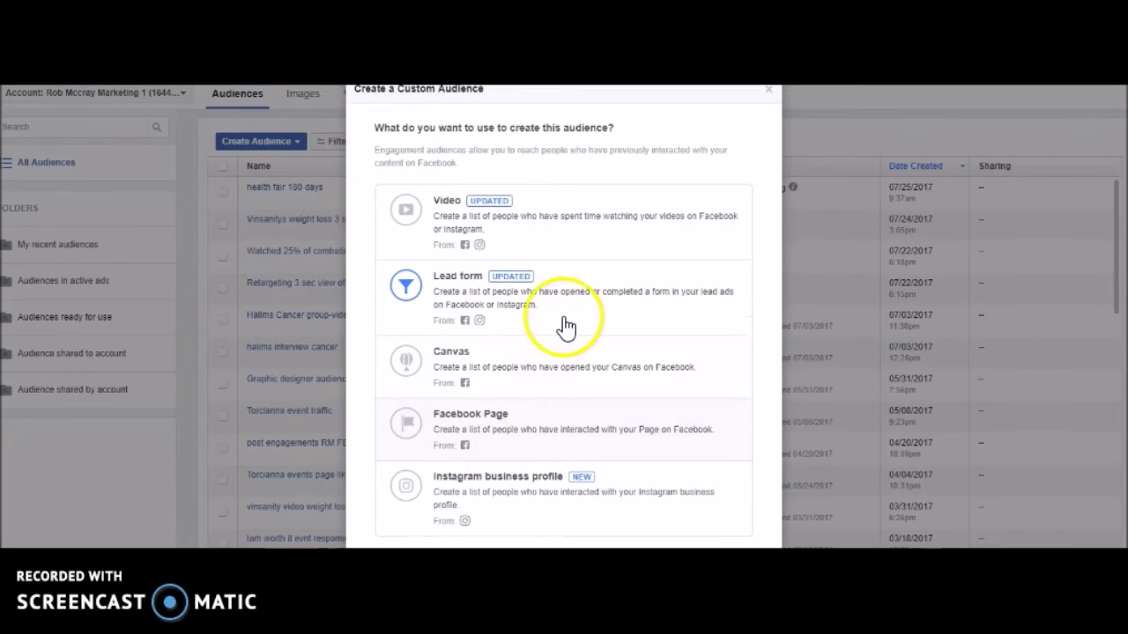
left_click(527, 201)
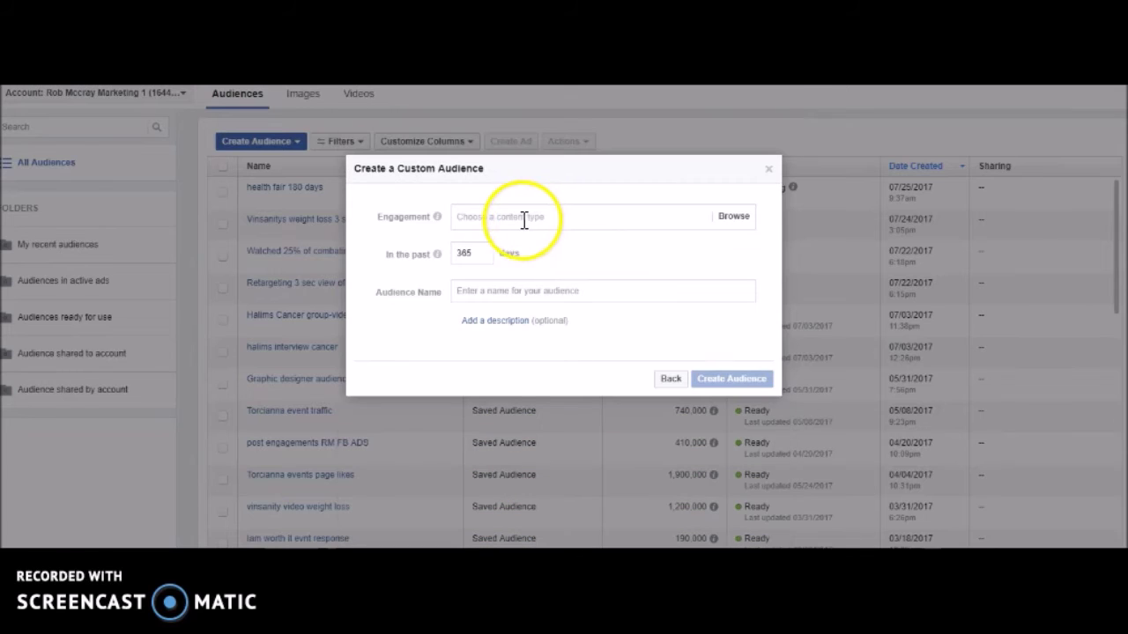
Target people who have watched 25% of the 4th Annual Health Fair video from the Business Building Network page.
left_click(534, 216)
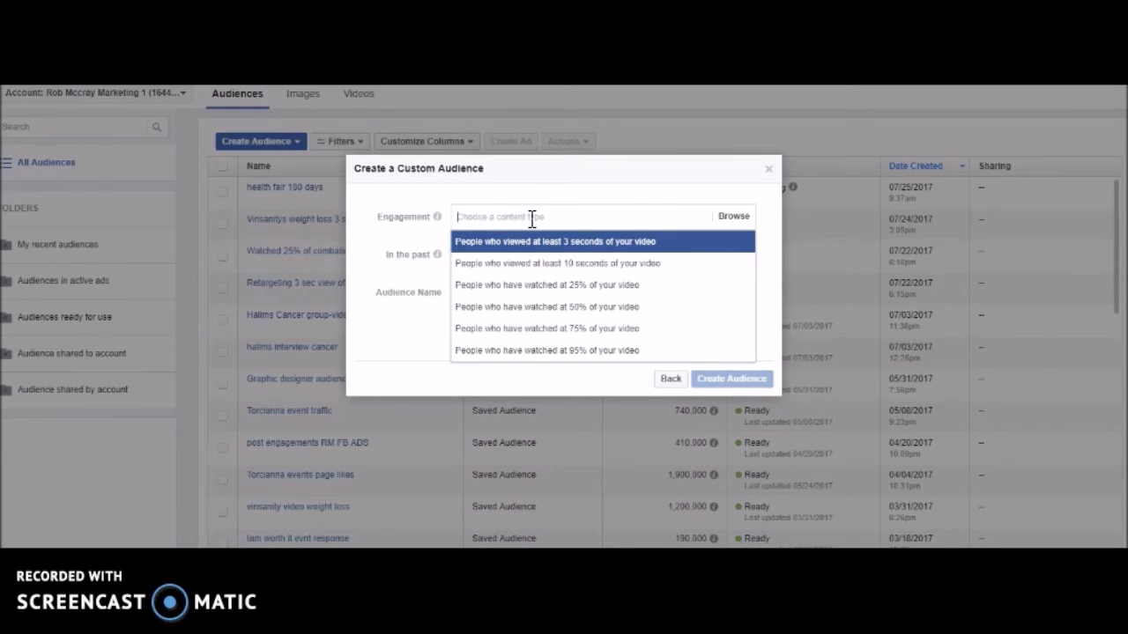
left_click(523, 247)
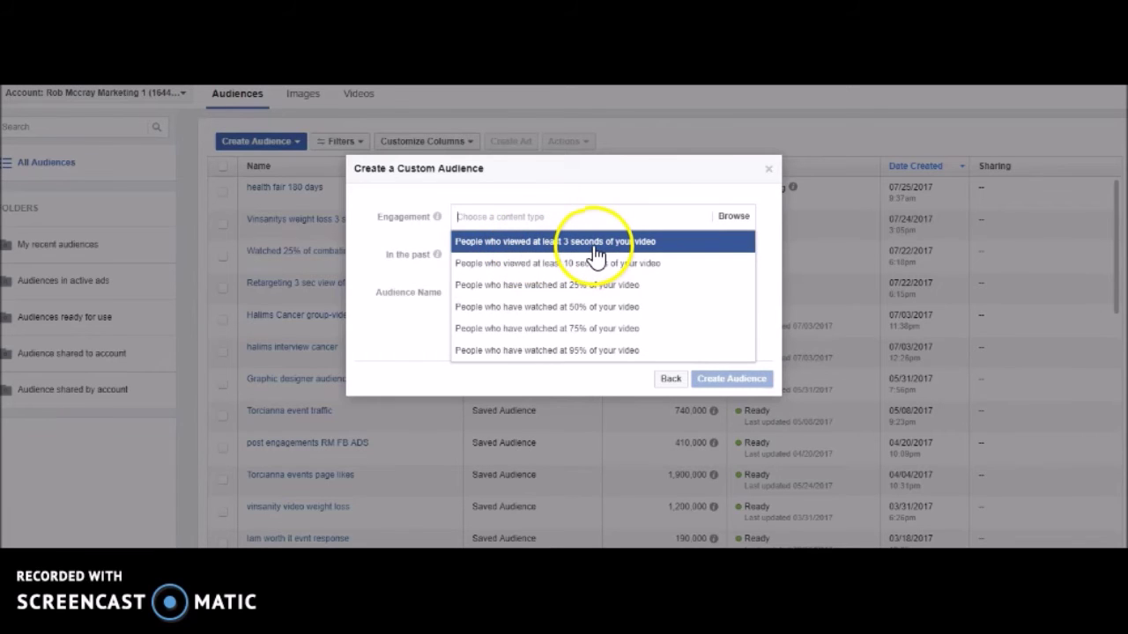
left_click(558, 289)
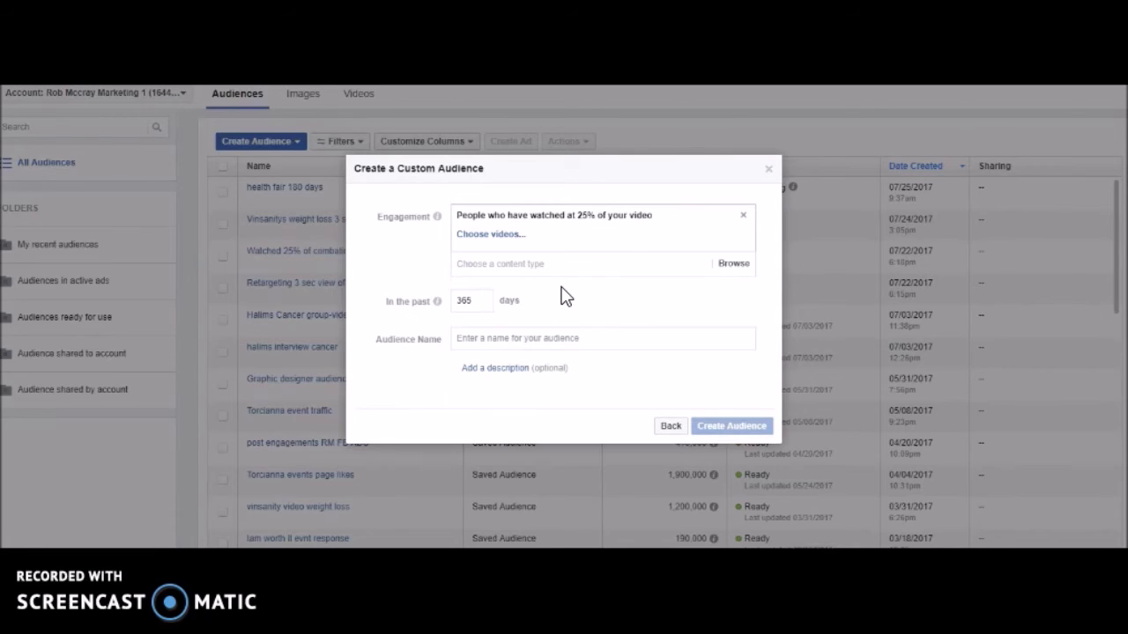
left_click(492, 234)
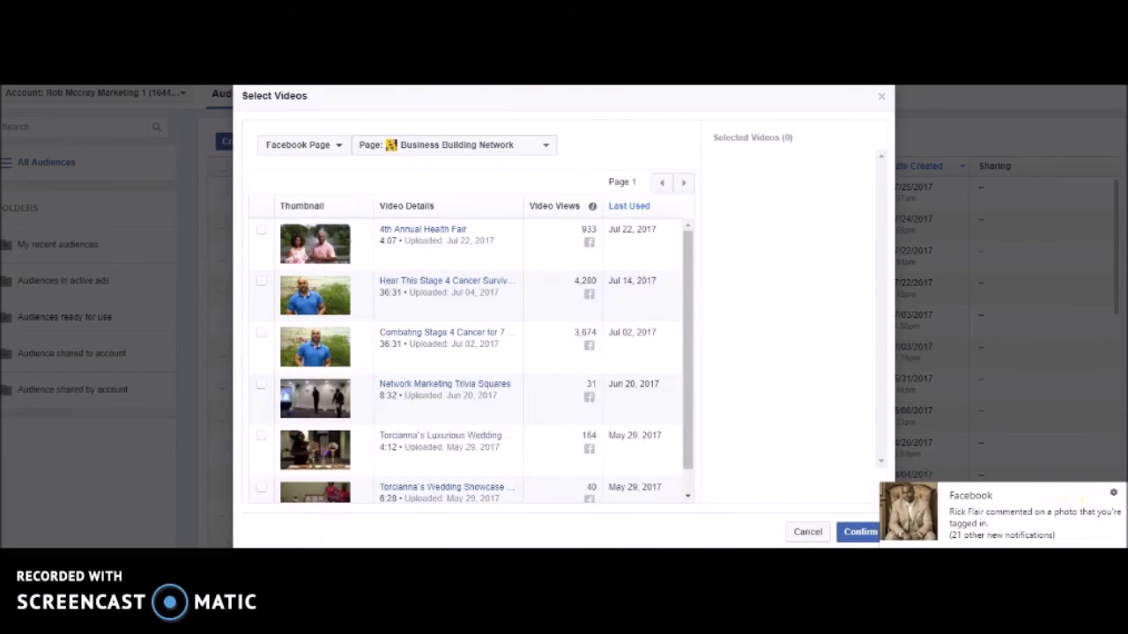
left_click(1119, 489)
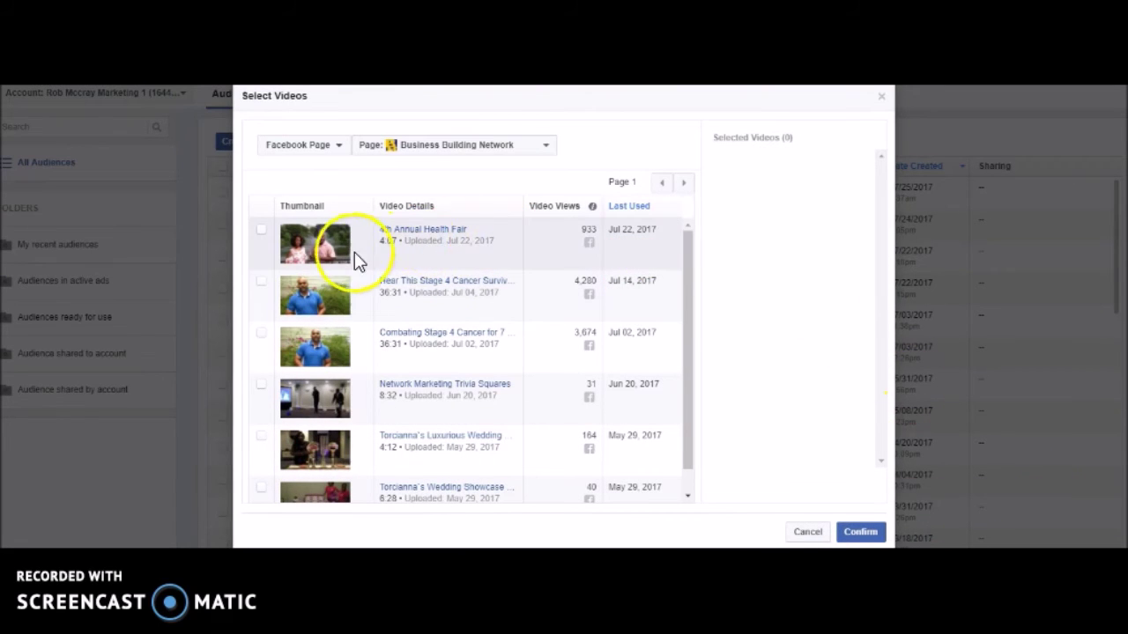
left_click(261, 236)
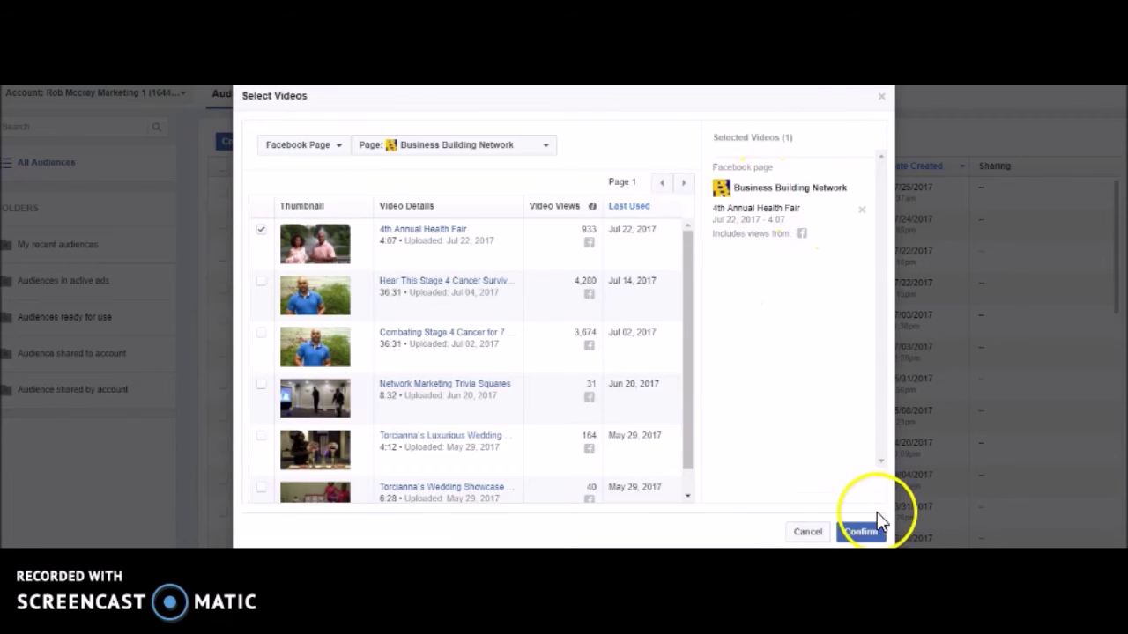
left_click(859, 533)
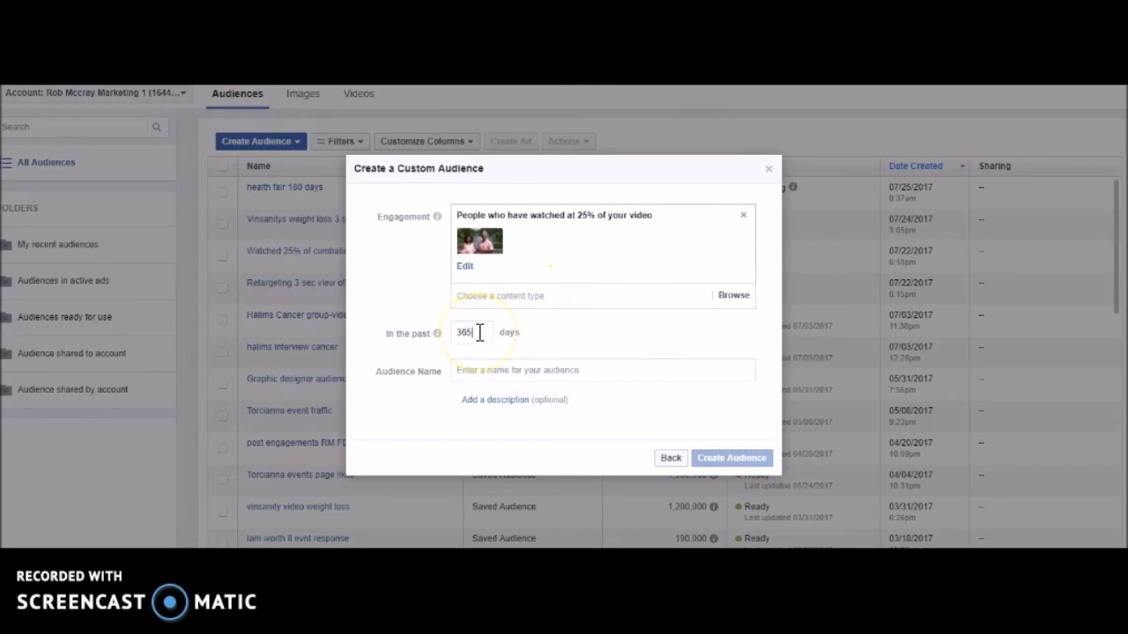
Set the look-back period of the 25% viewers audience to the past 180 days.
key("BackSpace")
key("BackSpace")
key("BackSpace")
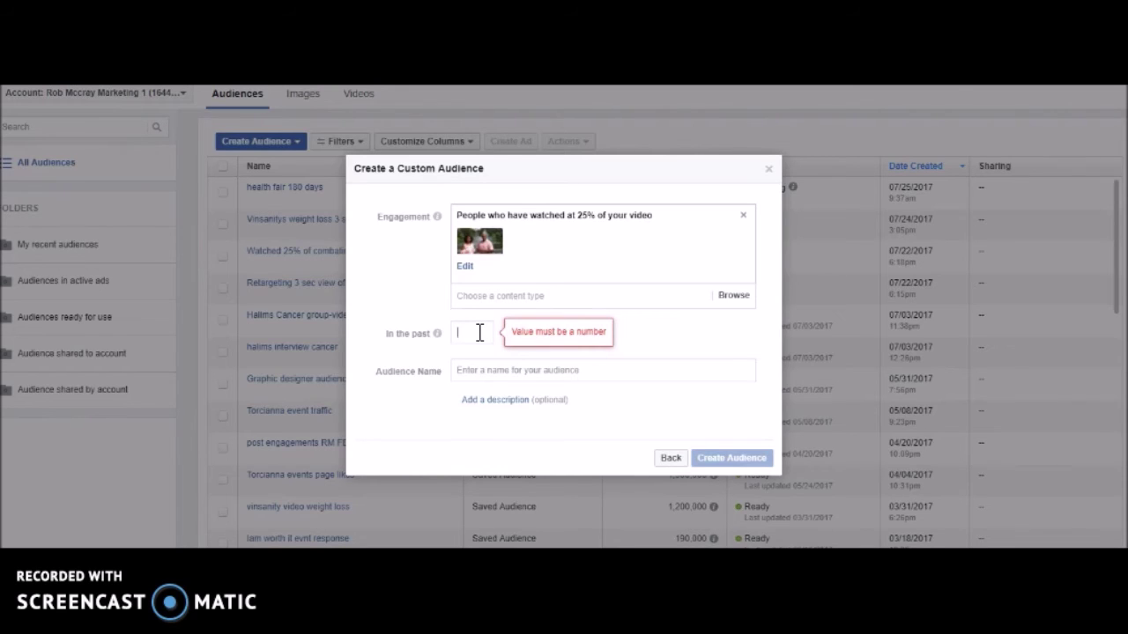
type("180")
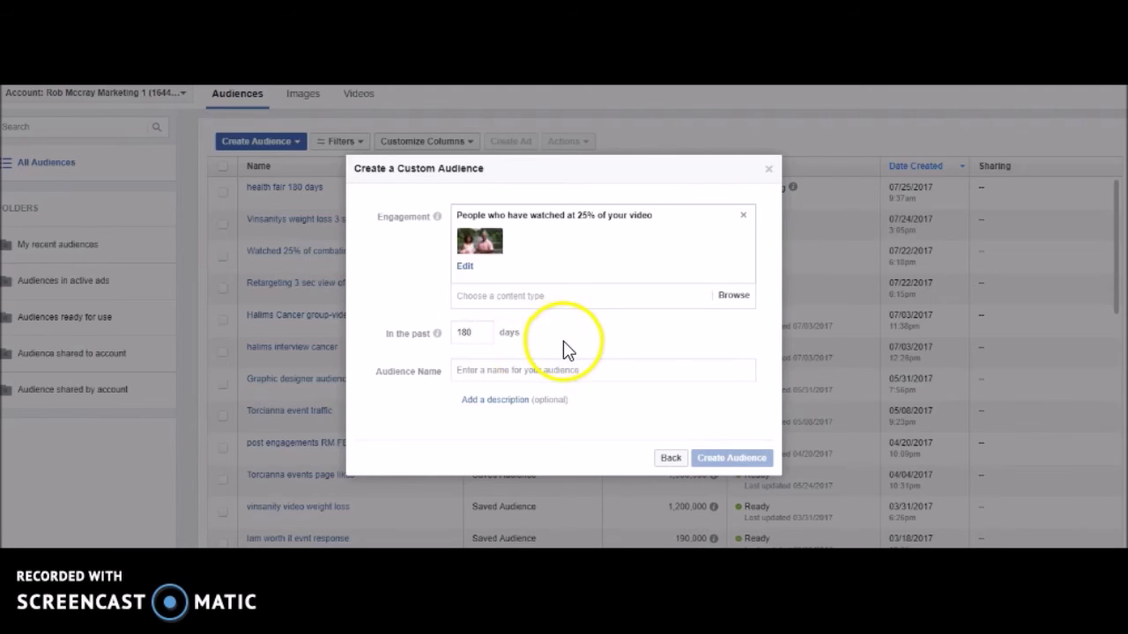
Name the audience "Health fair viewed 25% 180 days".
left_click(516, 370)
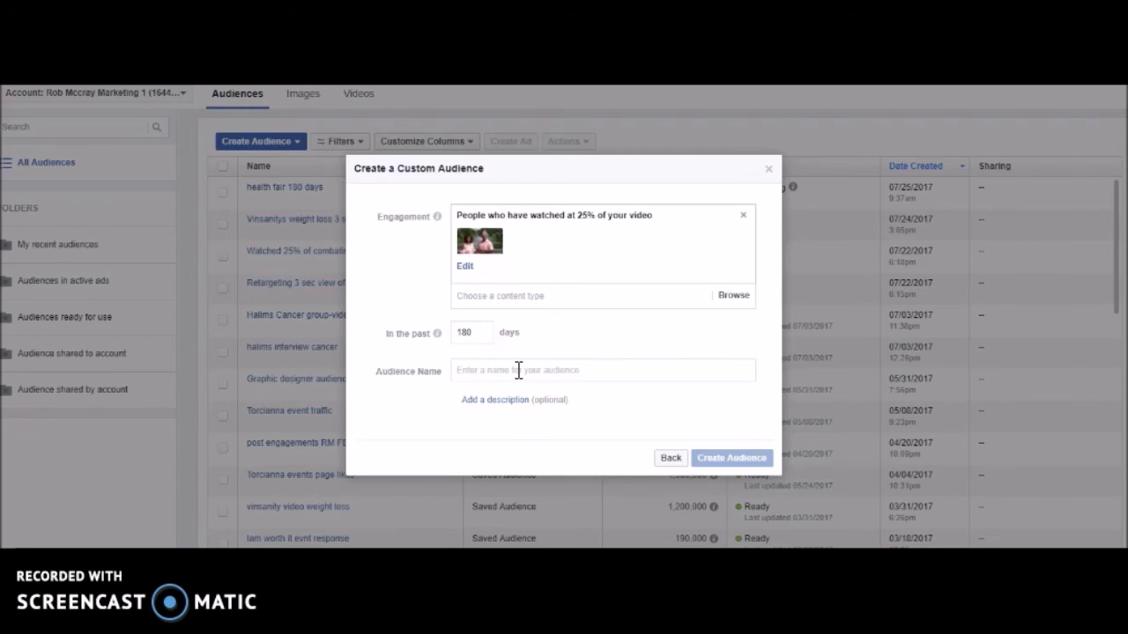
type("Healt")
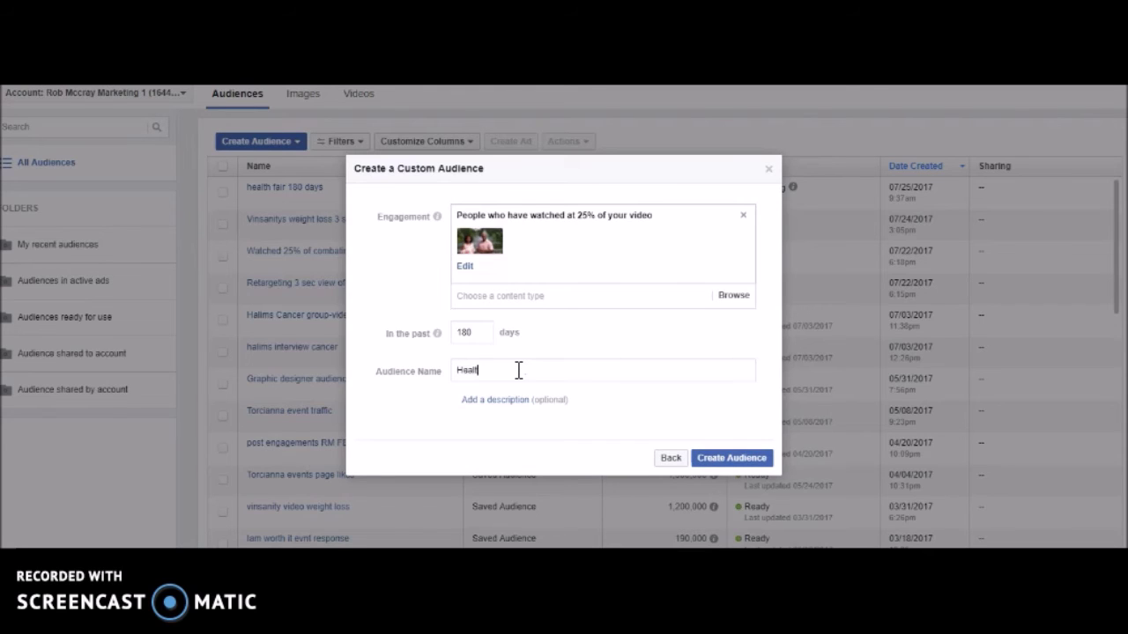
type("h fair v")
type("iew 25")
left_click(519, 353)
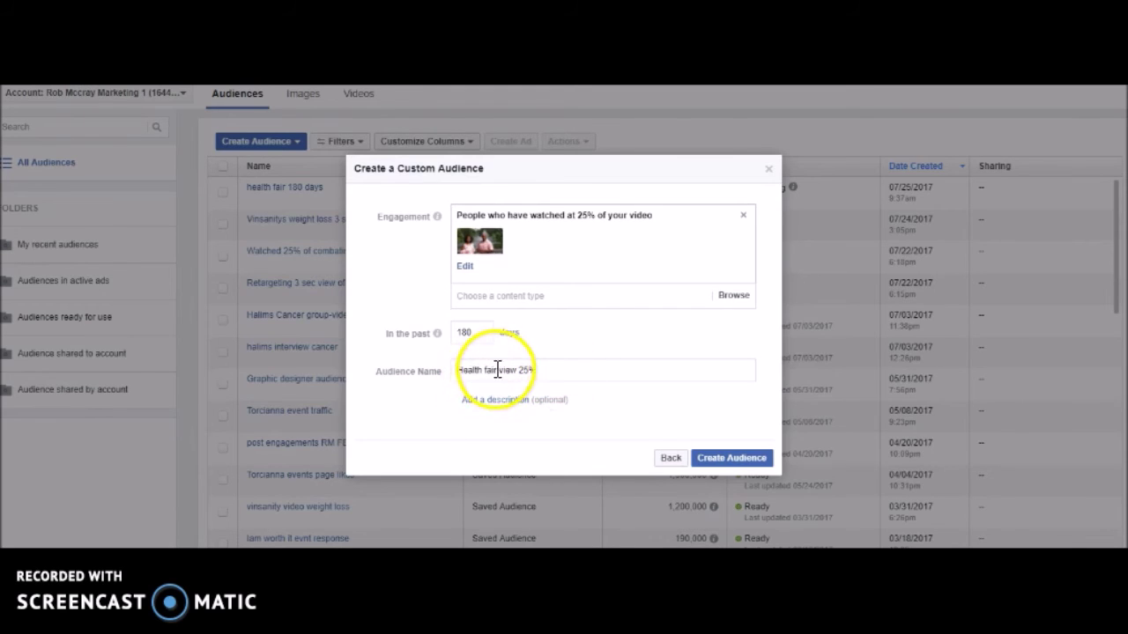
left_click(517, 370)
type("ed")
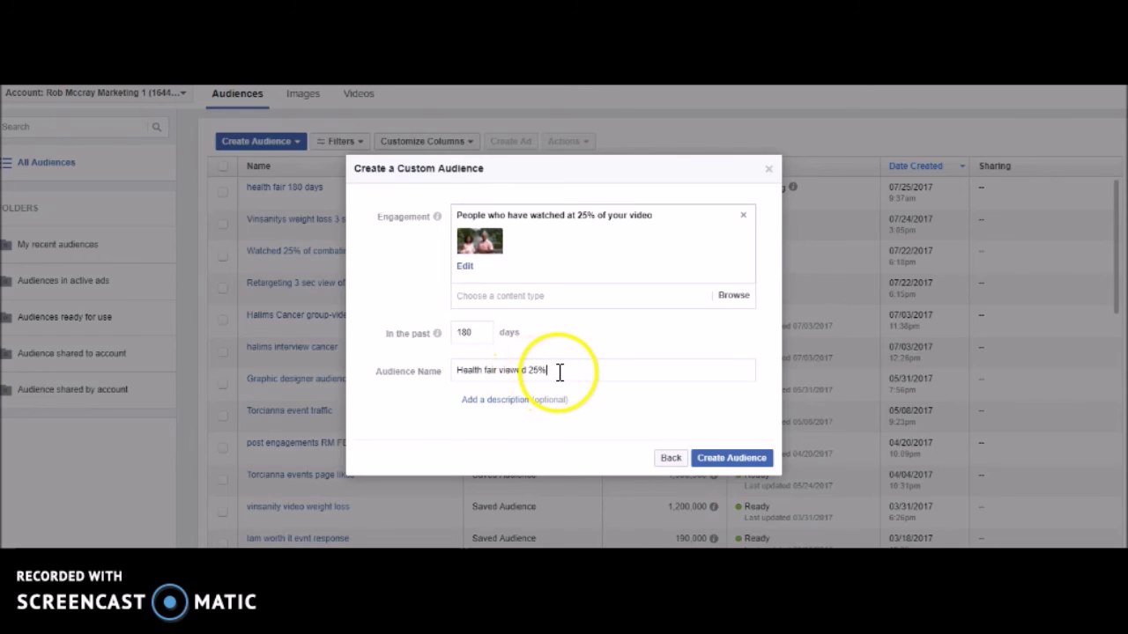
left_click(560, 372)
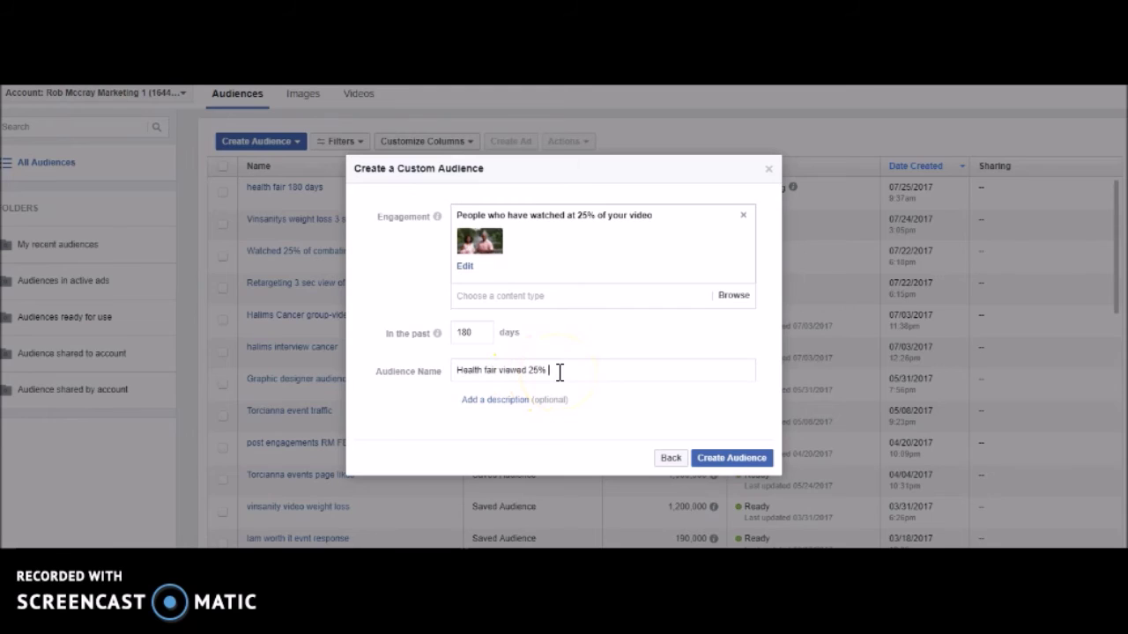
type("180 days")
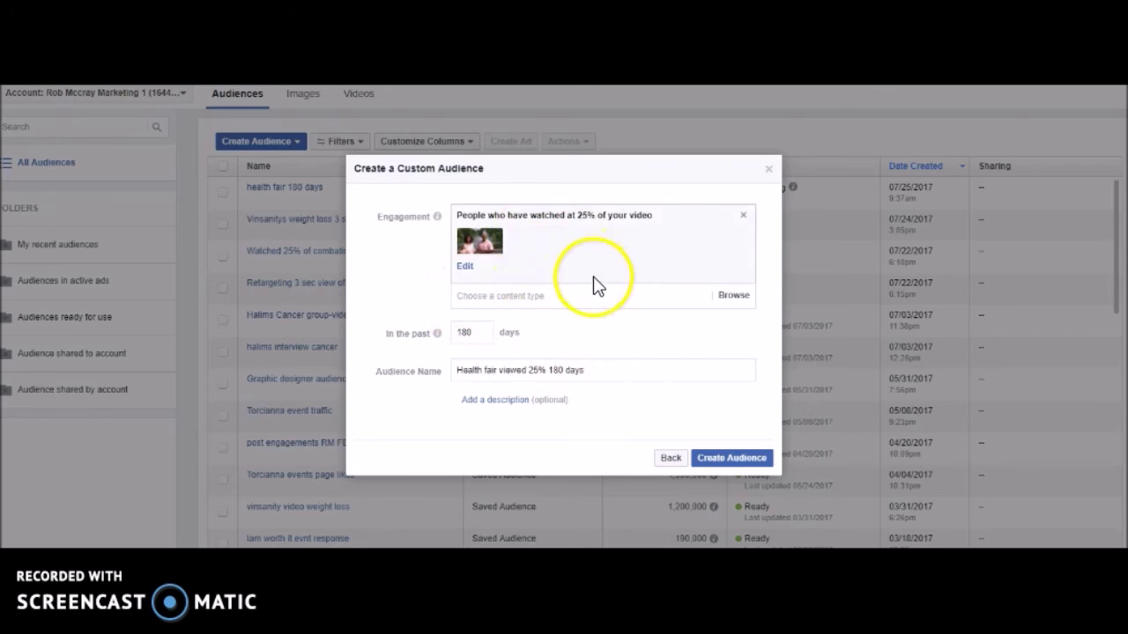
Create the 25% viewers audience and finish without creating an ad or expanding the audience.
left_click(724, 460)
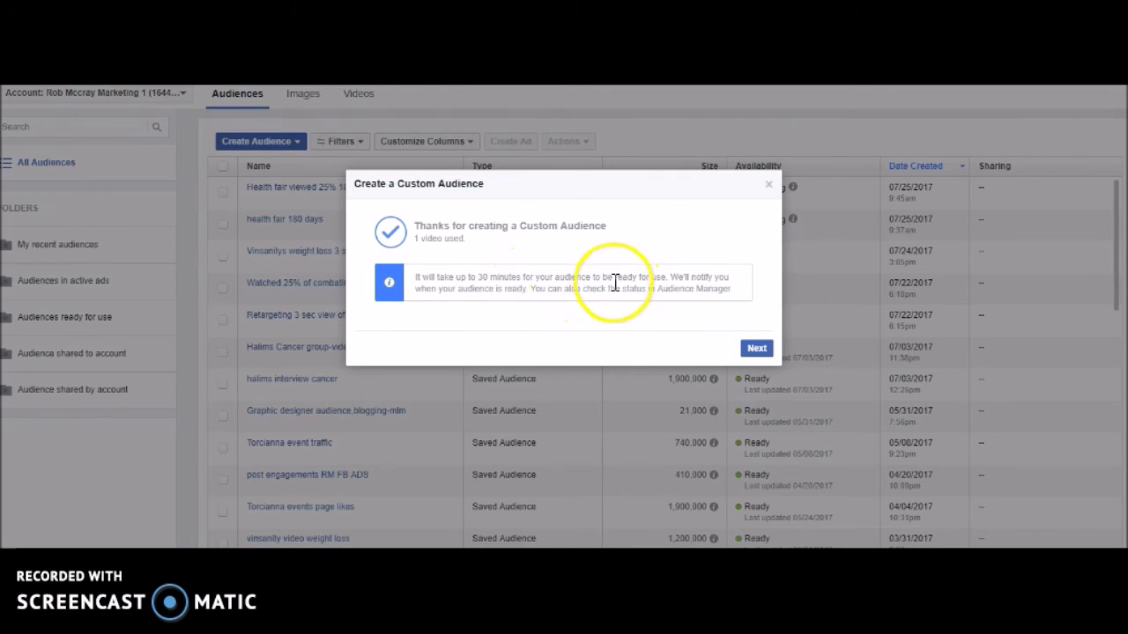
left_click(755, 348)
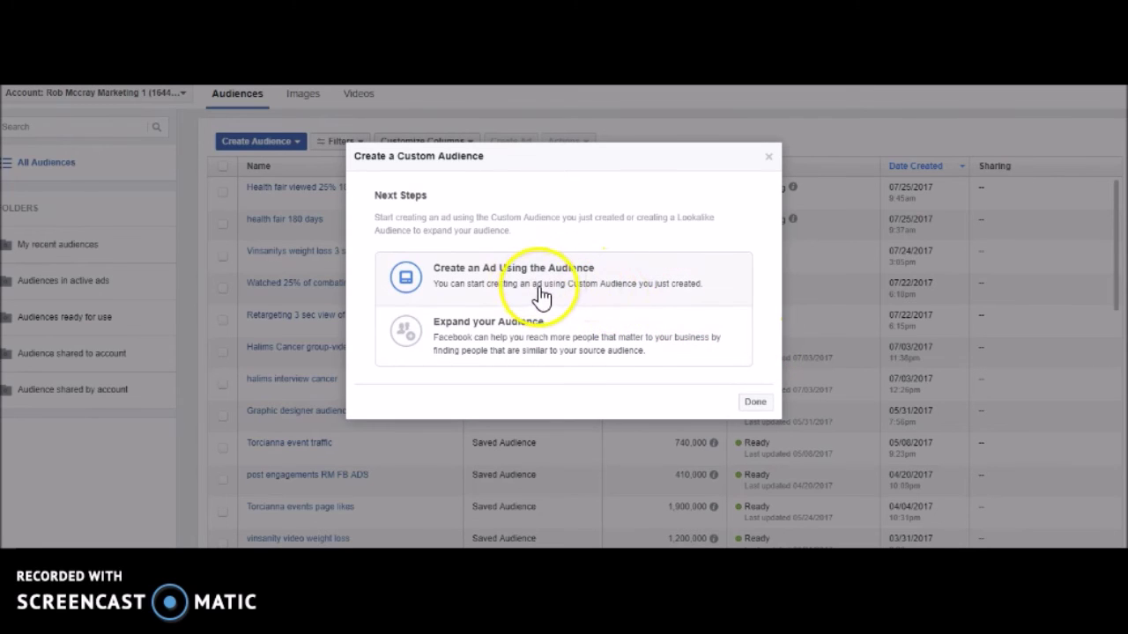
left_click(755, 405)
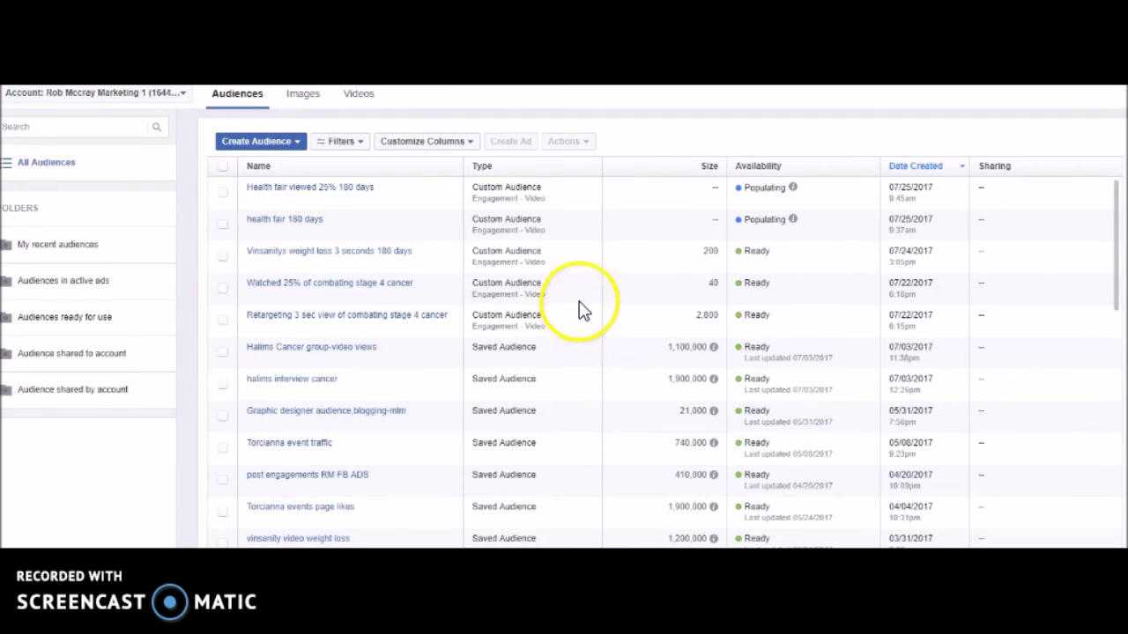
mouse_move(327, 196)
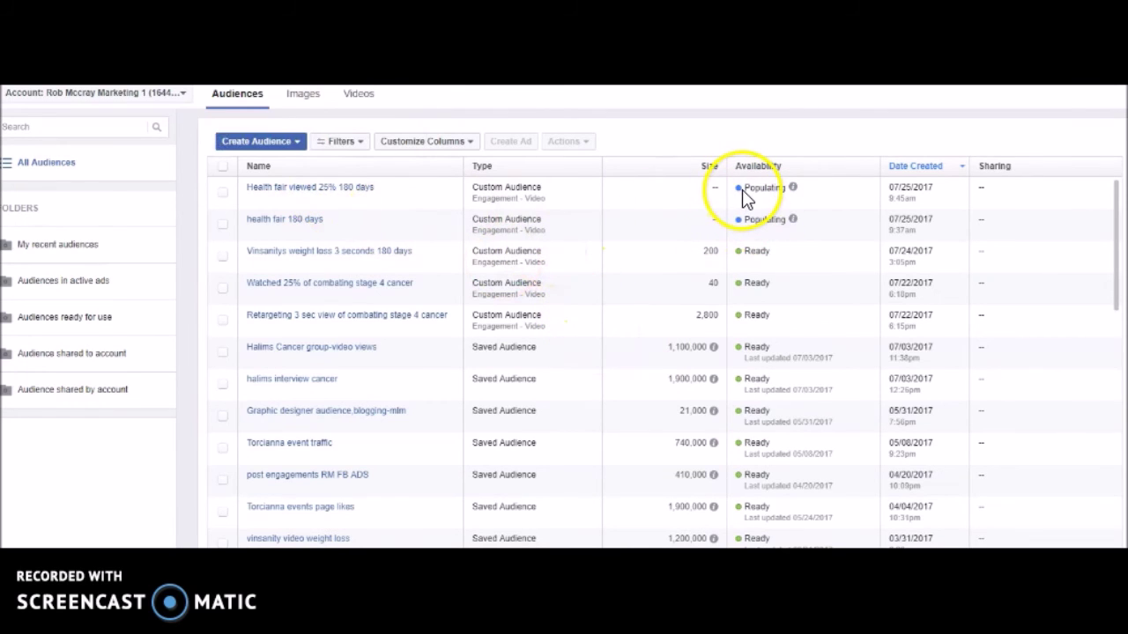
left_click(298, 143)
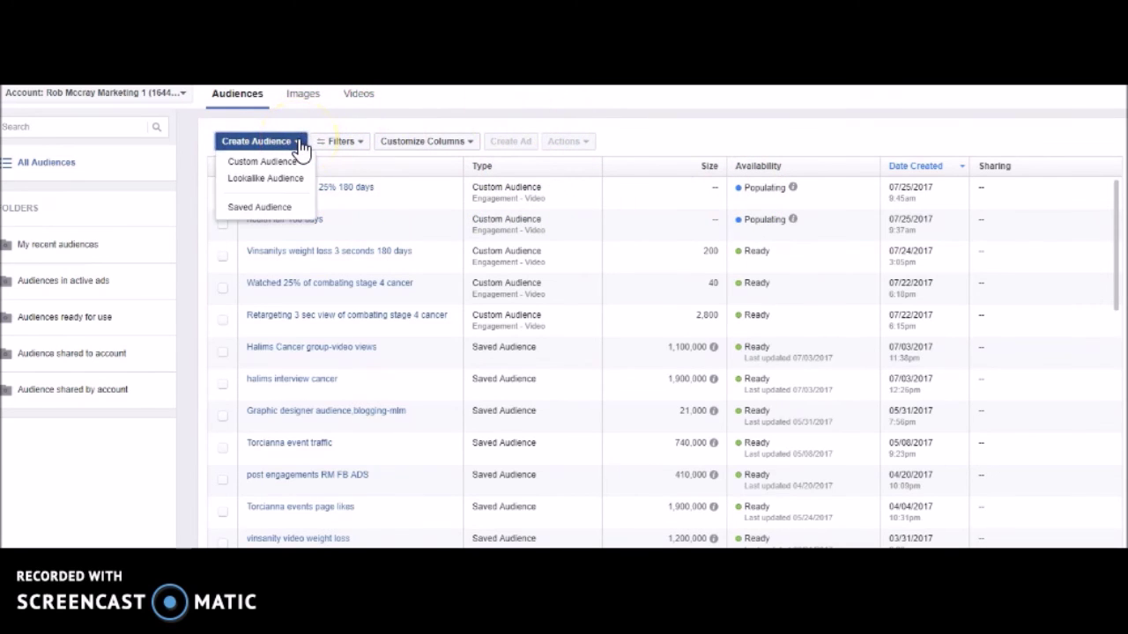
left_click(285, 162)
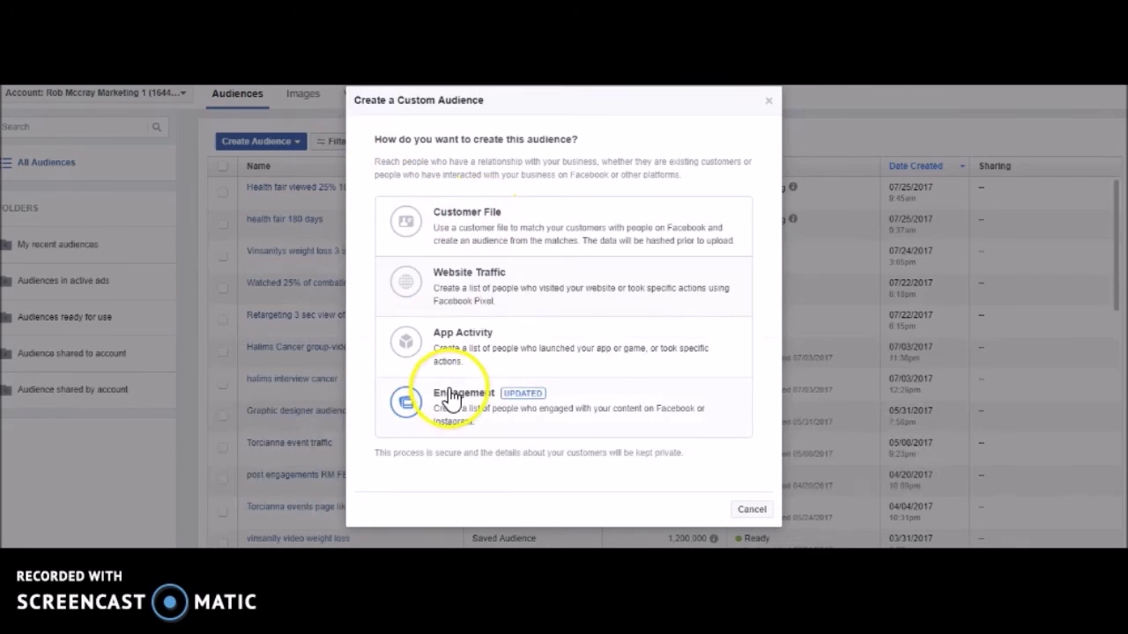
left_click(451, 398)
left_click(436, 244)
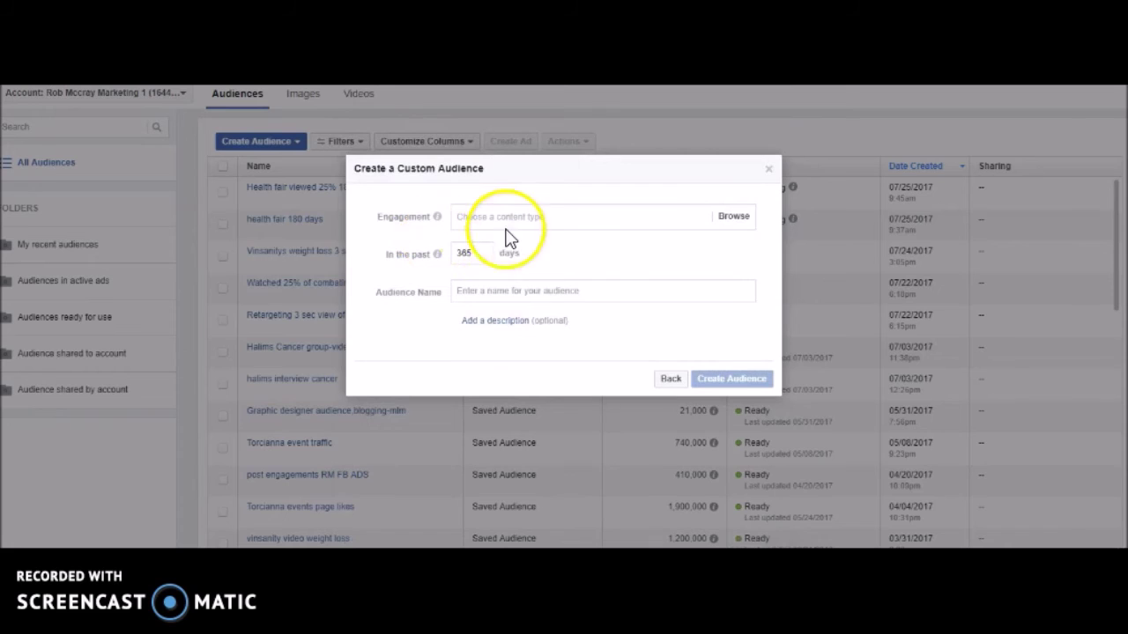
left_click(503, 217)
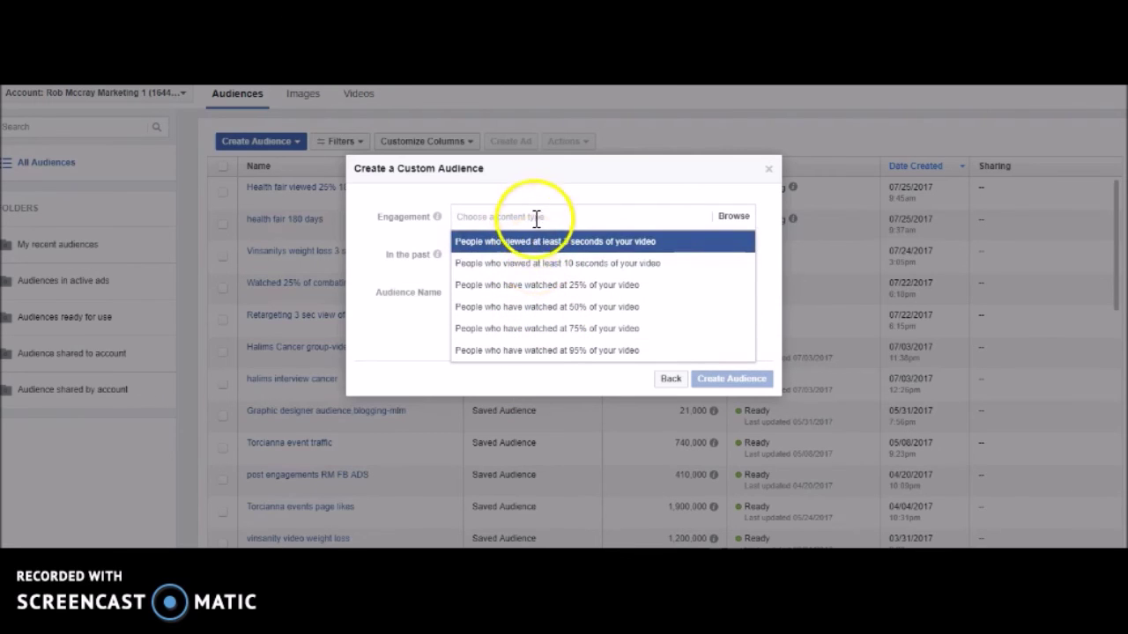
left_click(768, 168)
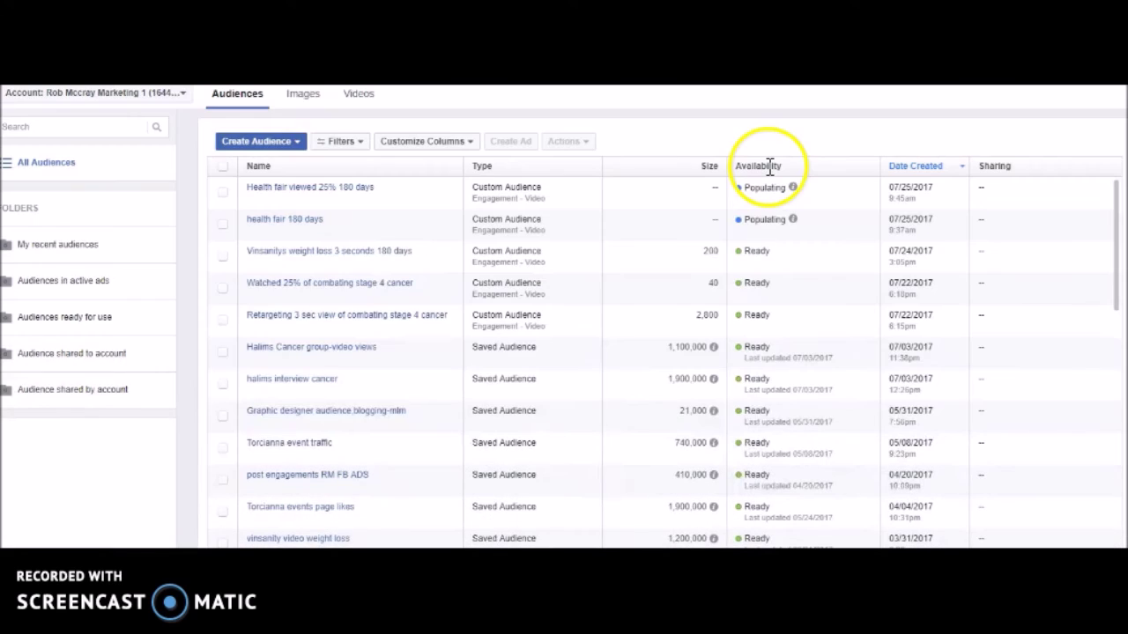